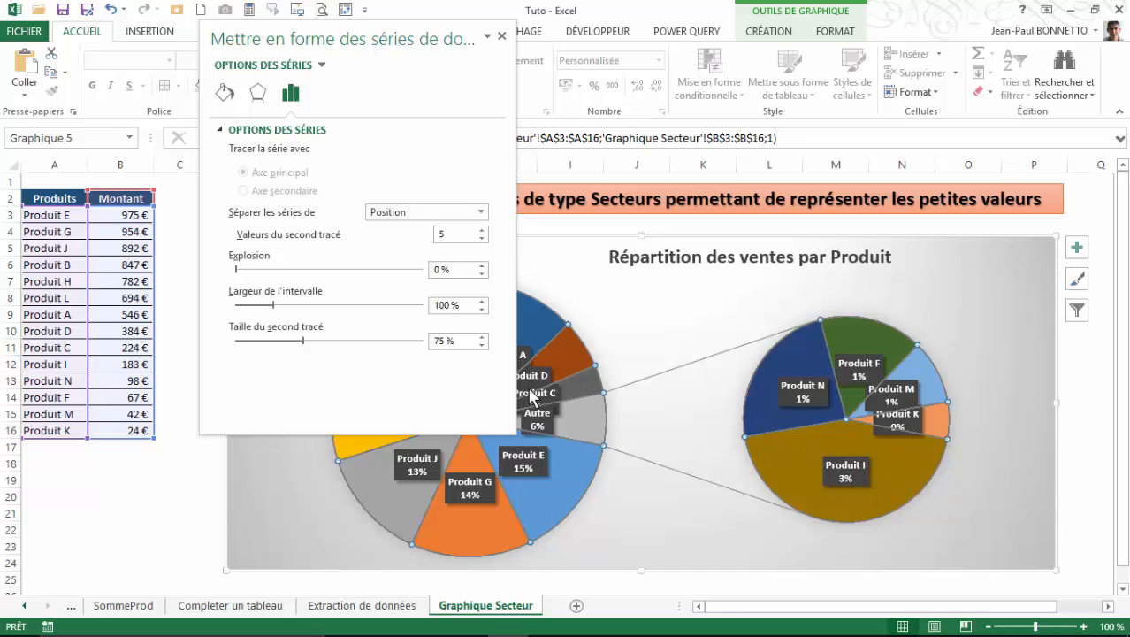
Configure the pie-of-pie series with 6 values in the second plot, a 118% gap width and an 85% second plot size
left_click(482, 238)
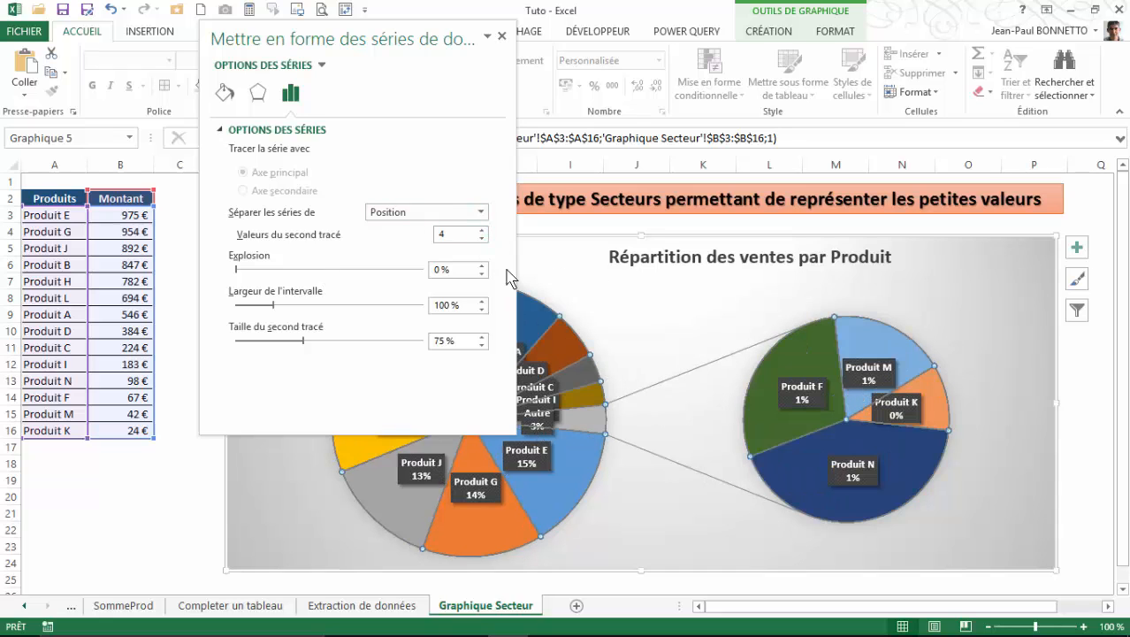
left_click(482, 230)
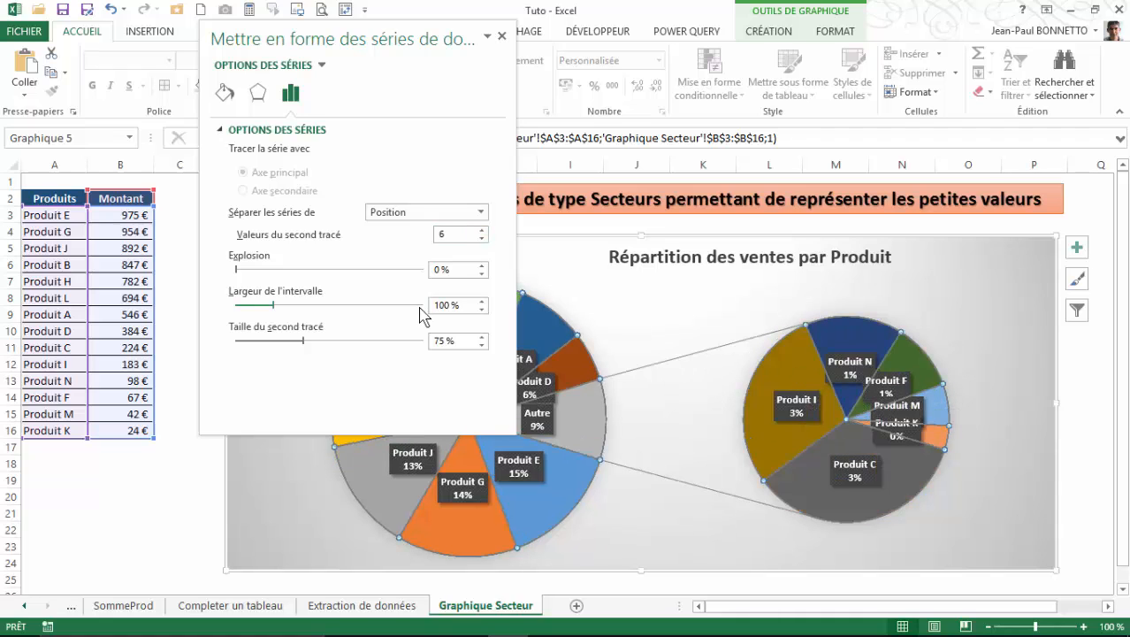
left_click_drag(272, 305, 299, 306)
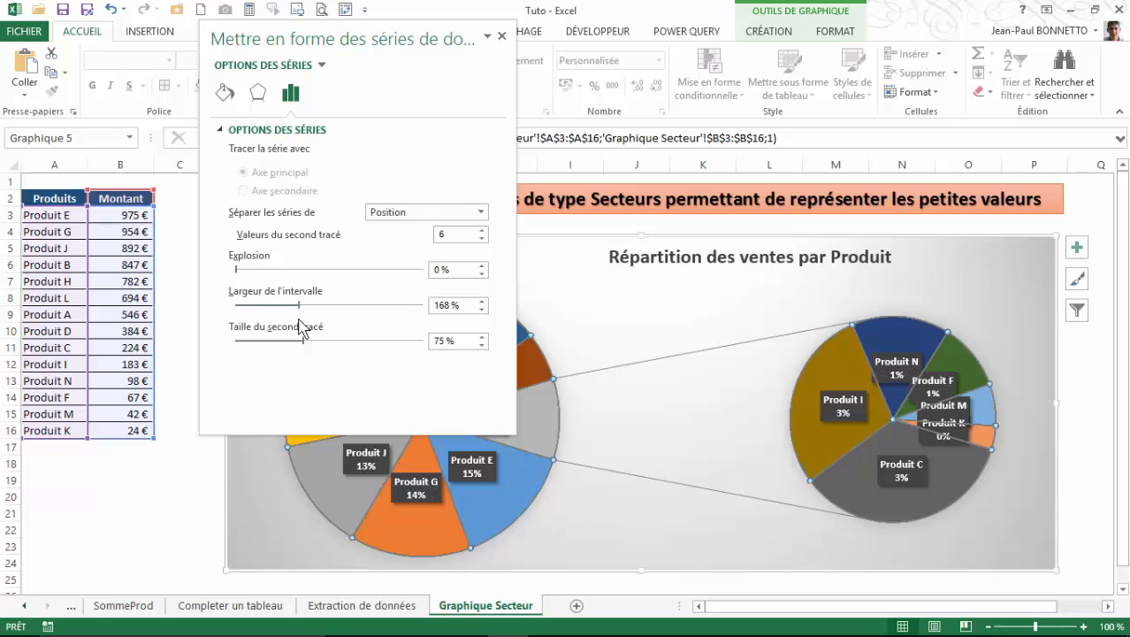
left_click_drag(297, 307, 343, 341)
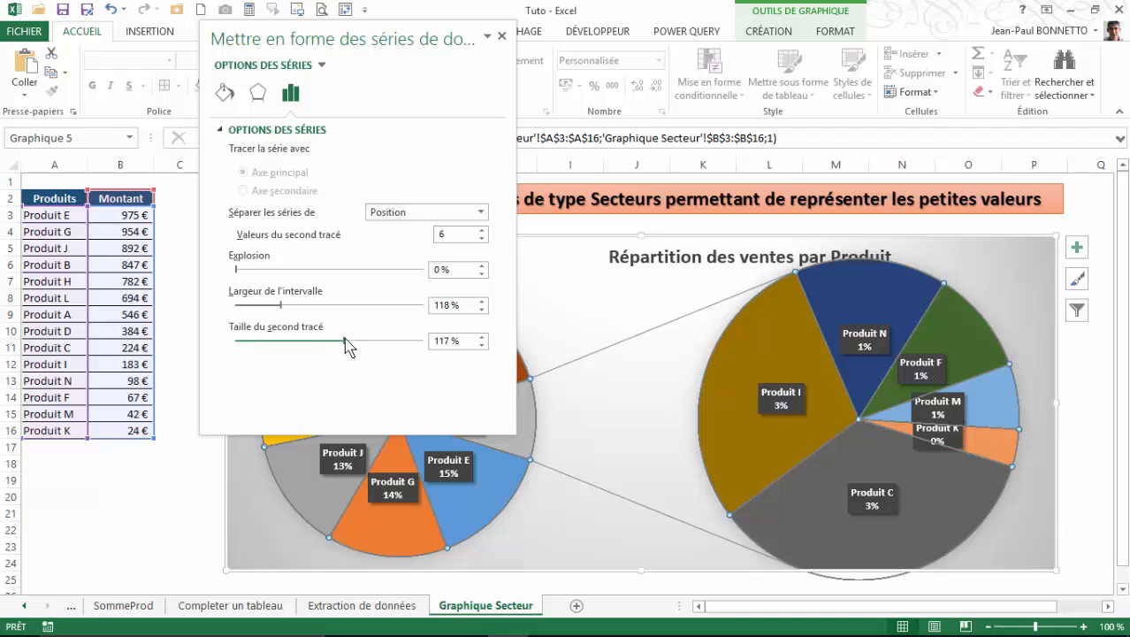
left_click_drag(345, 341, 315, 352)
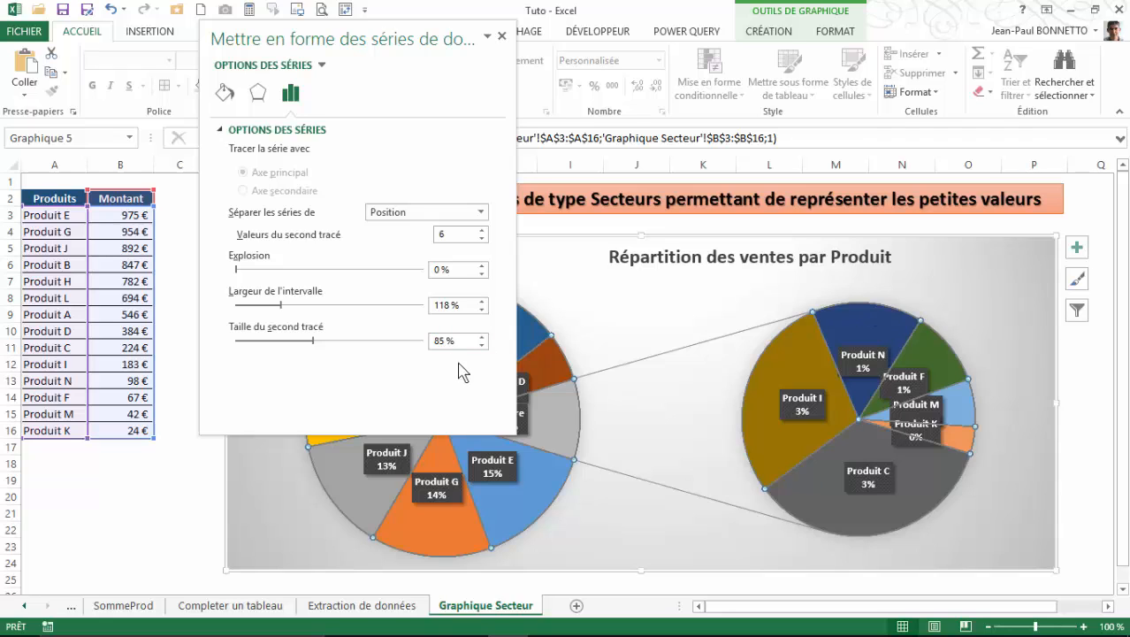
left_click(501, 35)
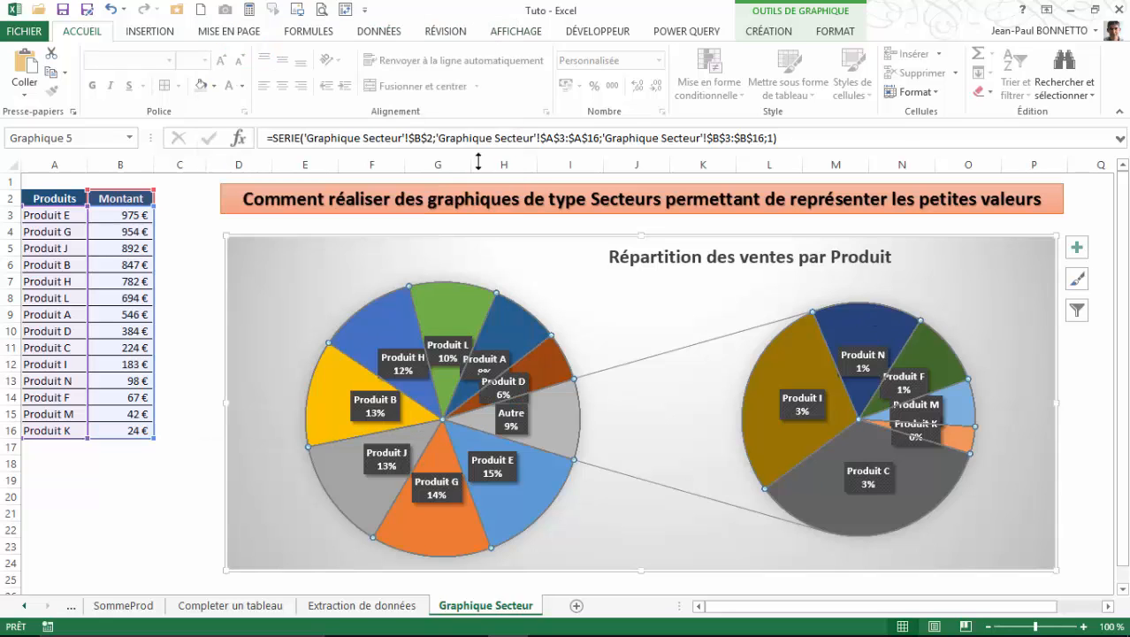
Position the pie-of-pie chart's data labels at the inside edge (Bord intérieur) of the slices
left_click(828, 33)
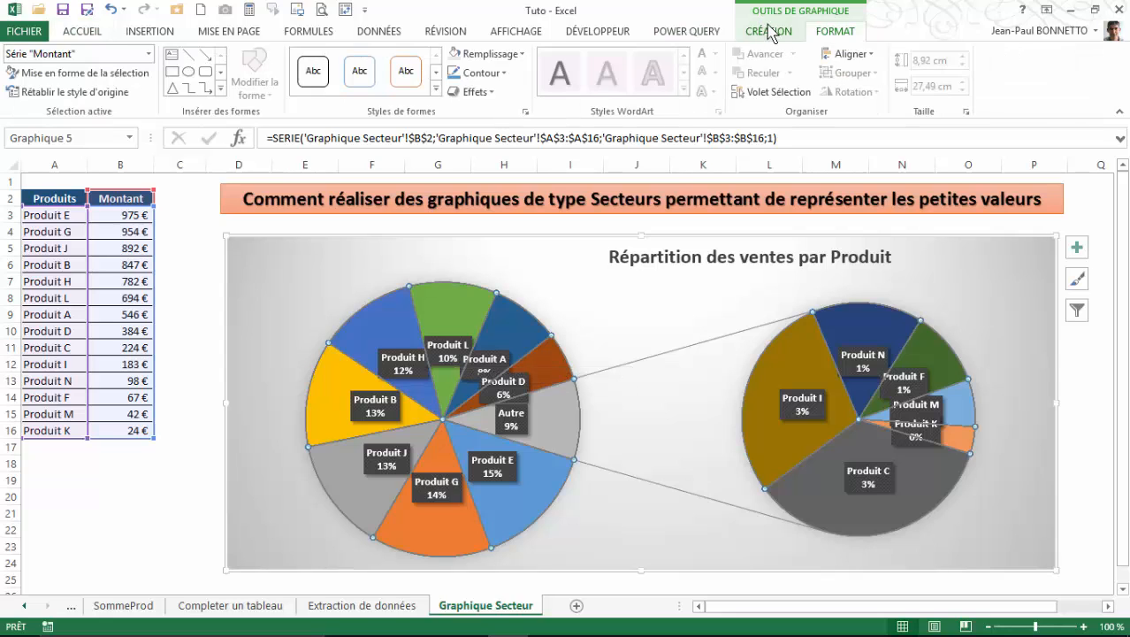
left_click(769, 33)
left_click(66, 95)
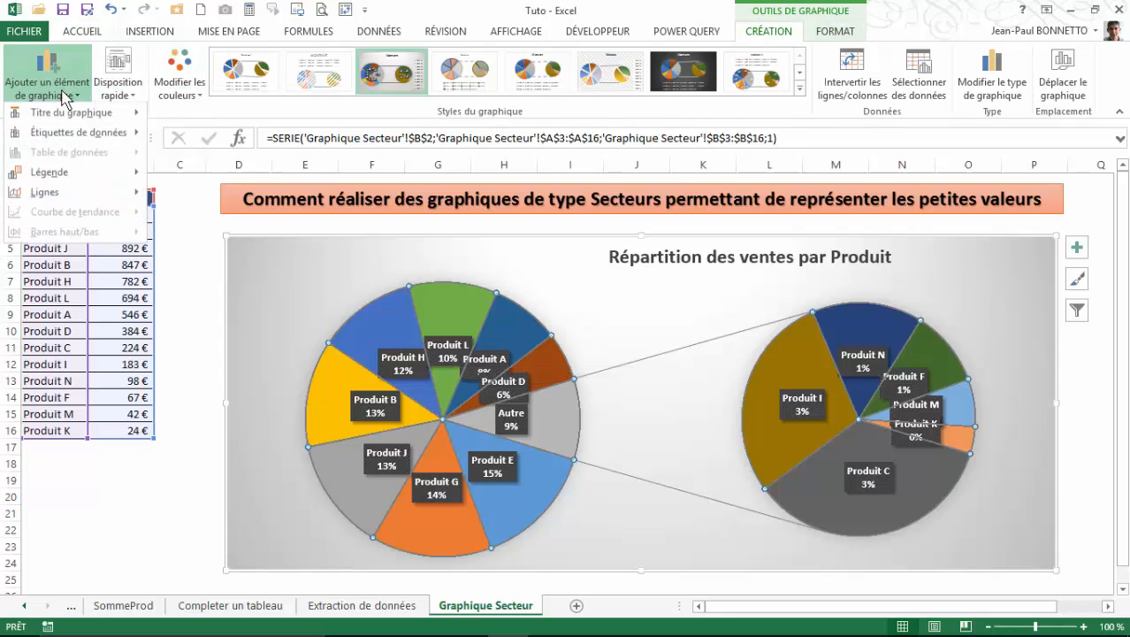
mouse_move(67, 140)
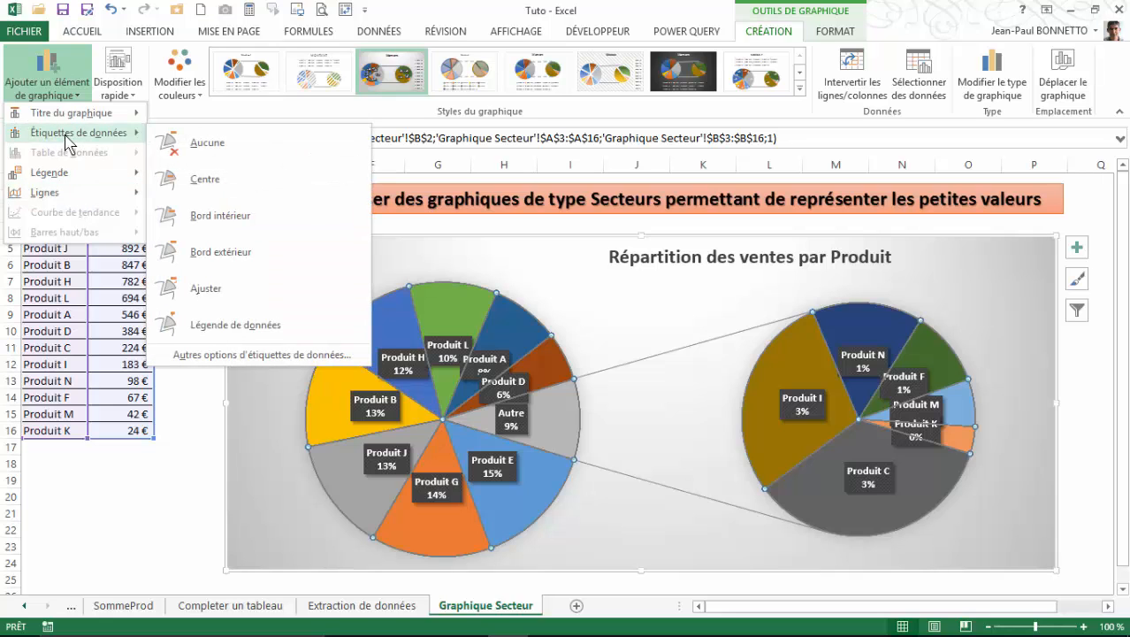
left_click(202, 218)
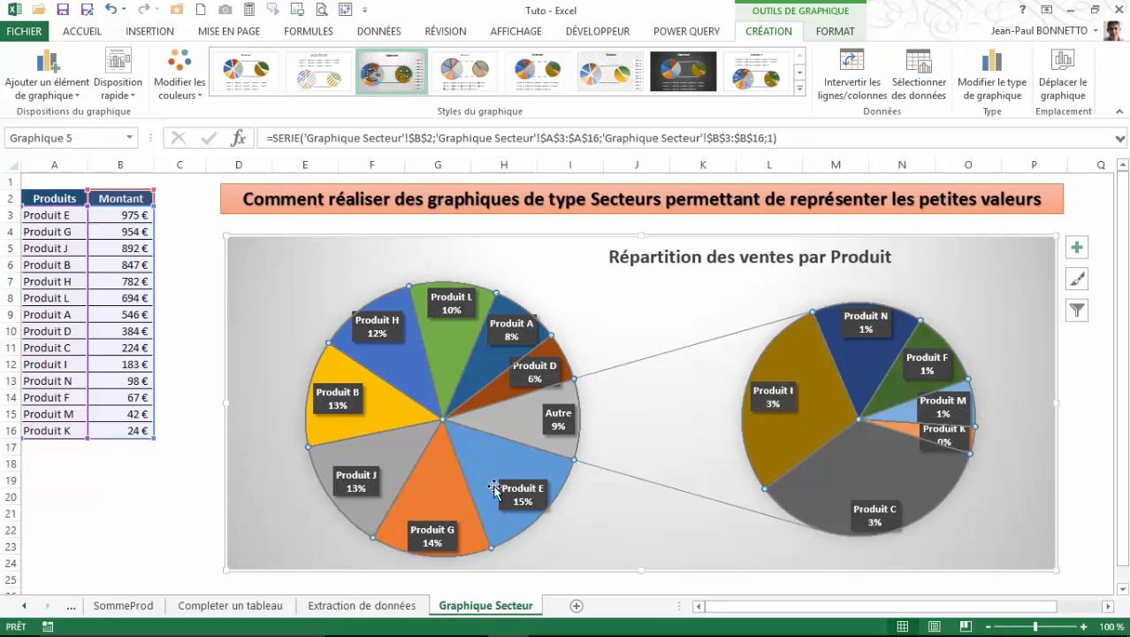
Remove the fill from all data labels of the pie-of-pie chart (Aucun remplissage)
left_click(466, 296)
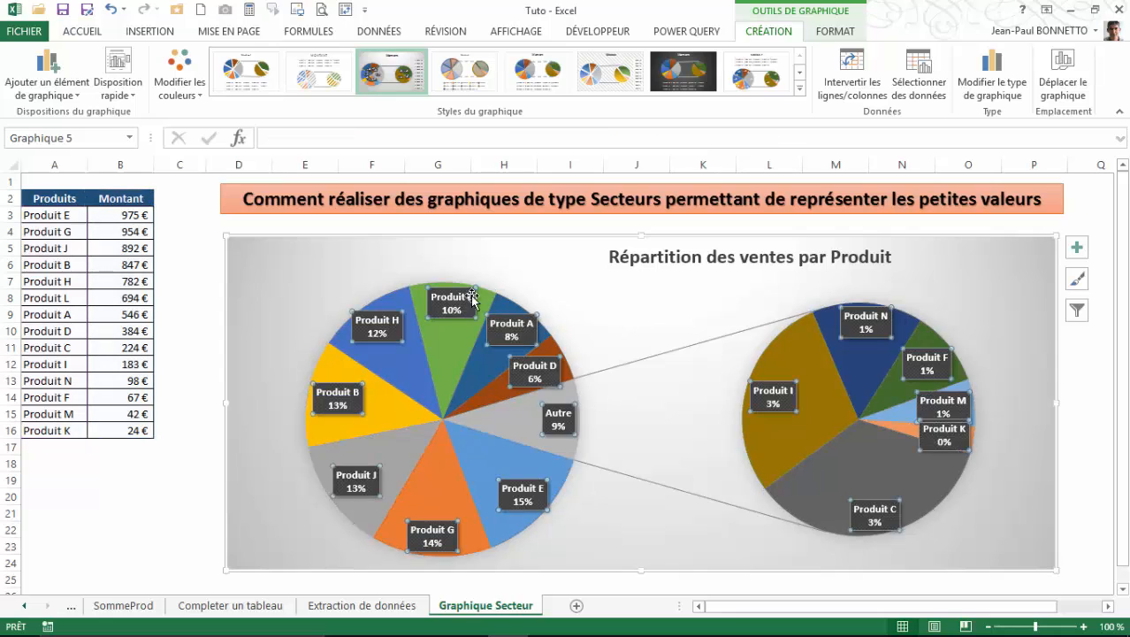
left_click(845, 33)
left_click(509, 54)
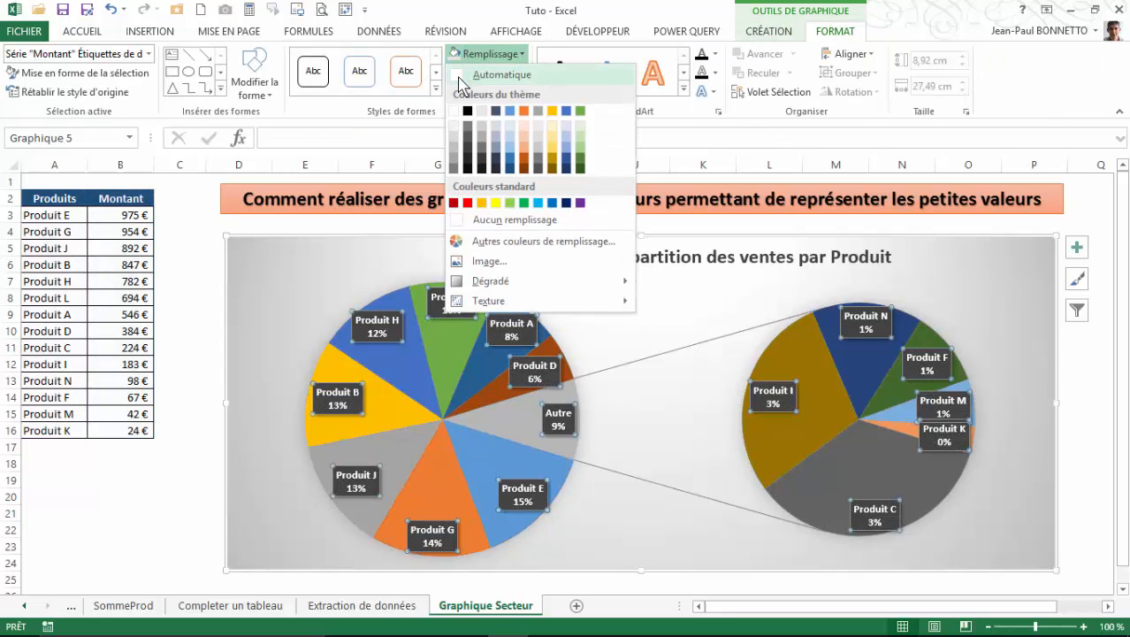
left_click(505, 223)
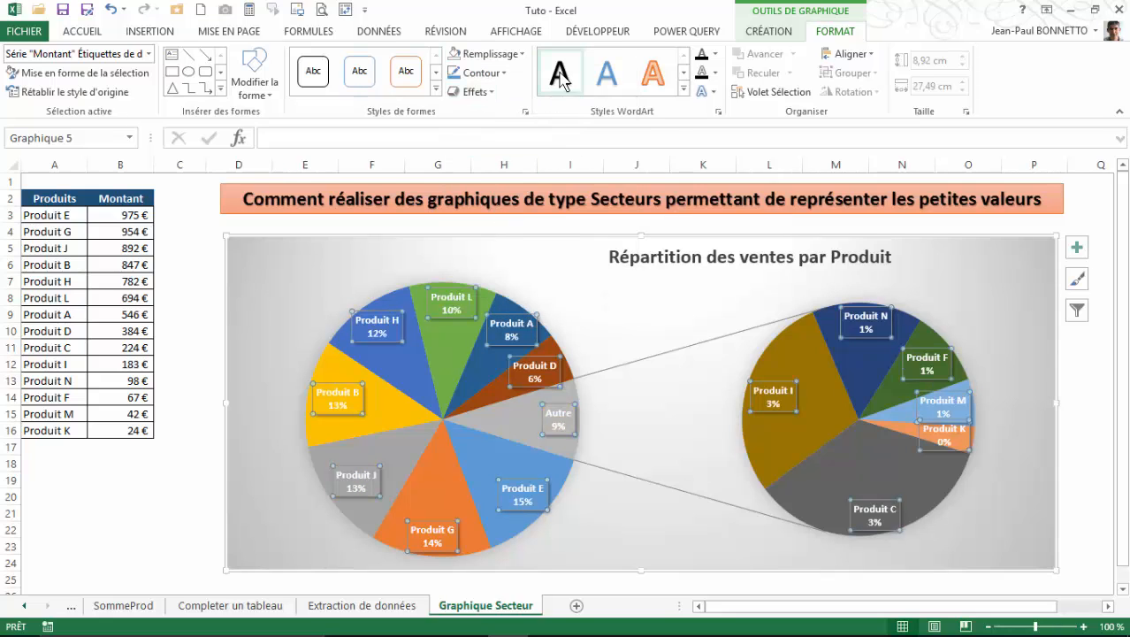
Format the data labels' text as bold black and remove their outline, leaving the chart deselected
left_click(93, 33)
left_click(93, 86)
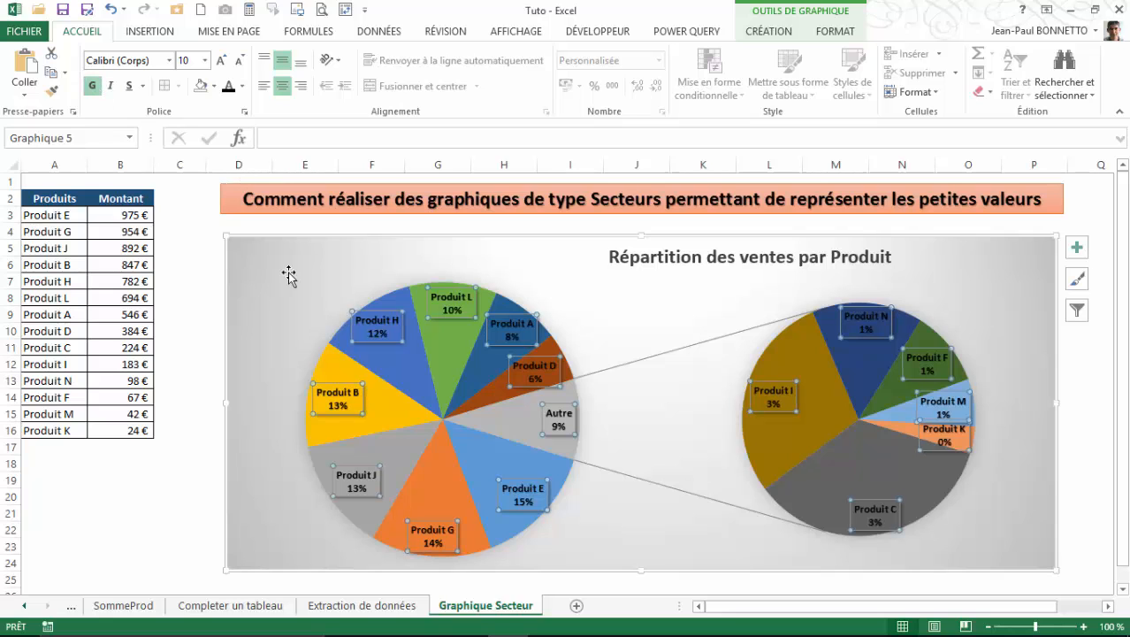
left_click(832, 31)
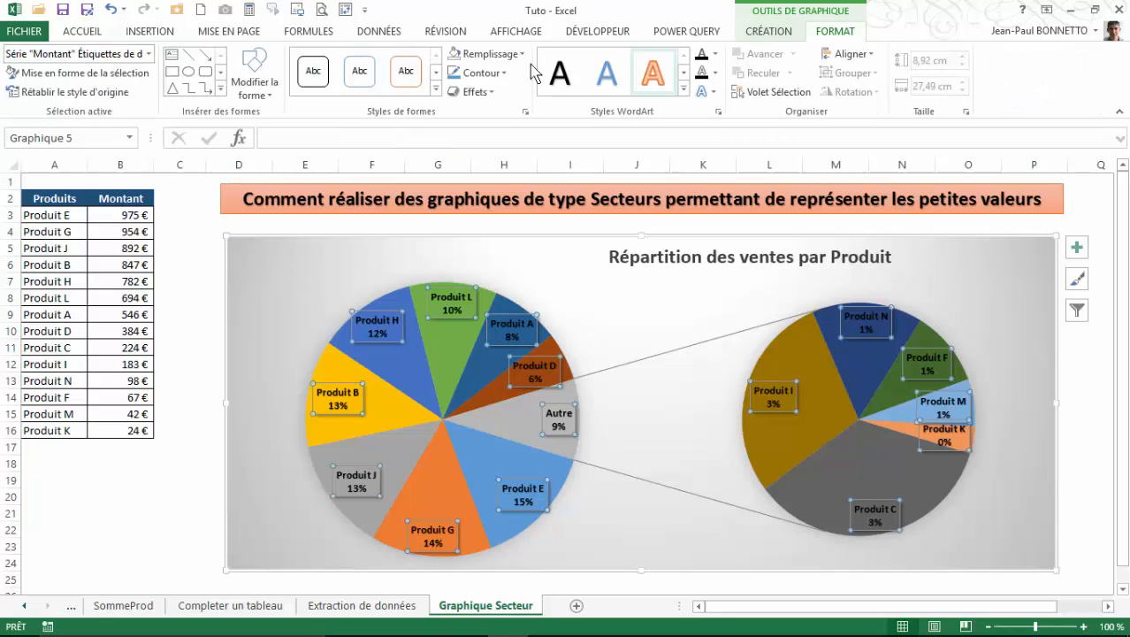
left_click(501, 73)
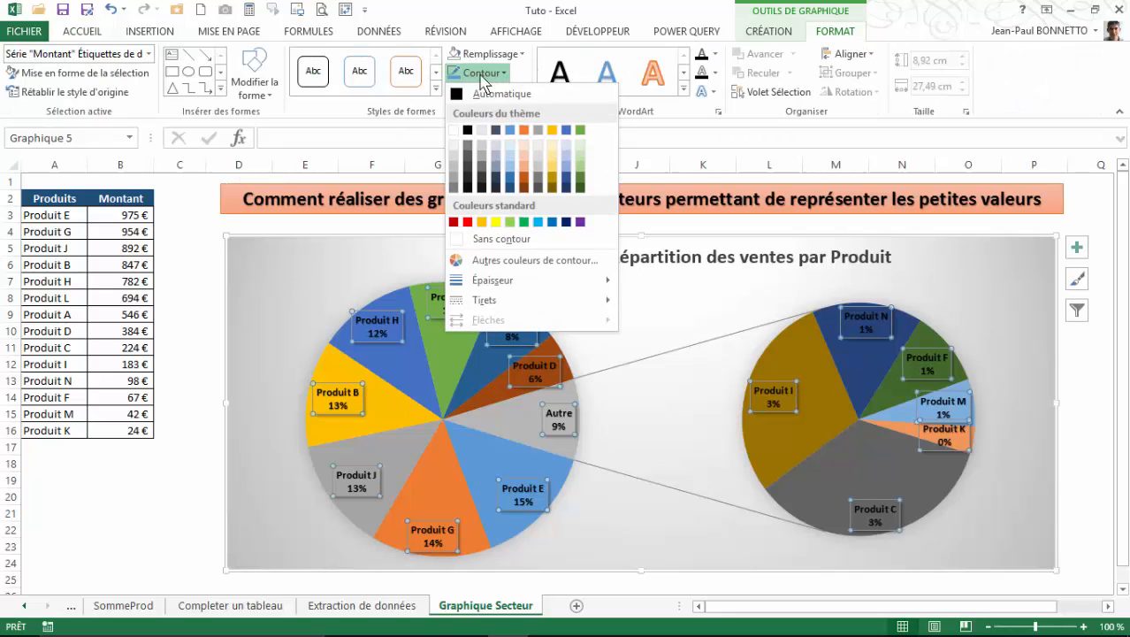
left_click(464, 240)
left_click(192, 324)
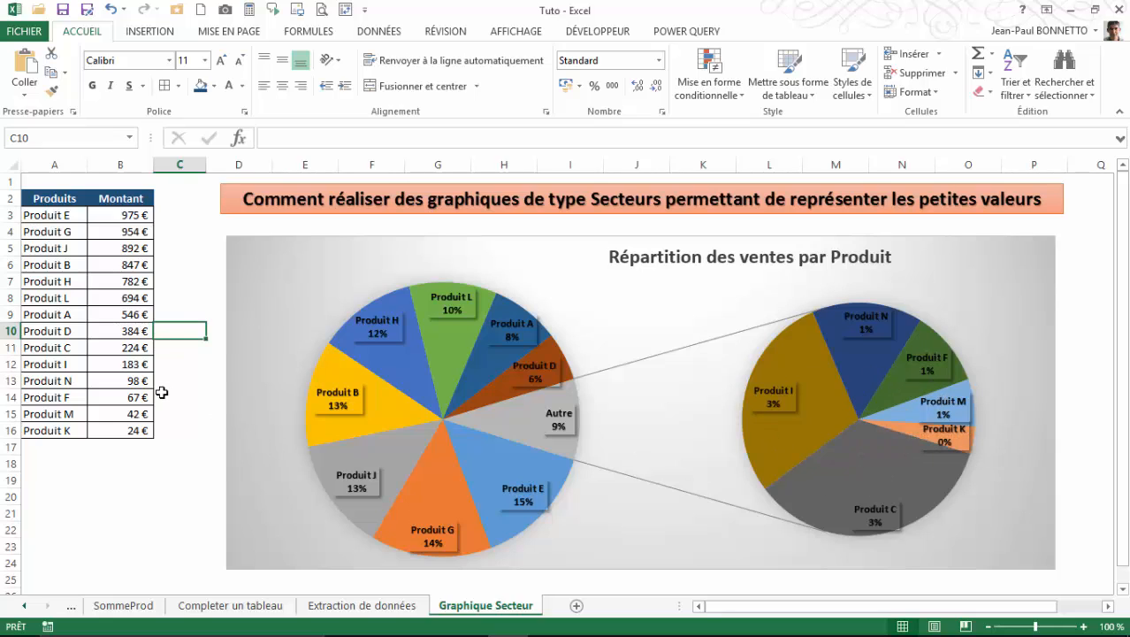
Insert a bar-of-pie chart (Barres de secteurs) from the product and amount table in A2:B16
left_click(112, 333)
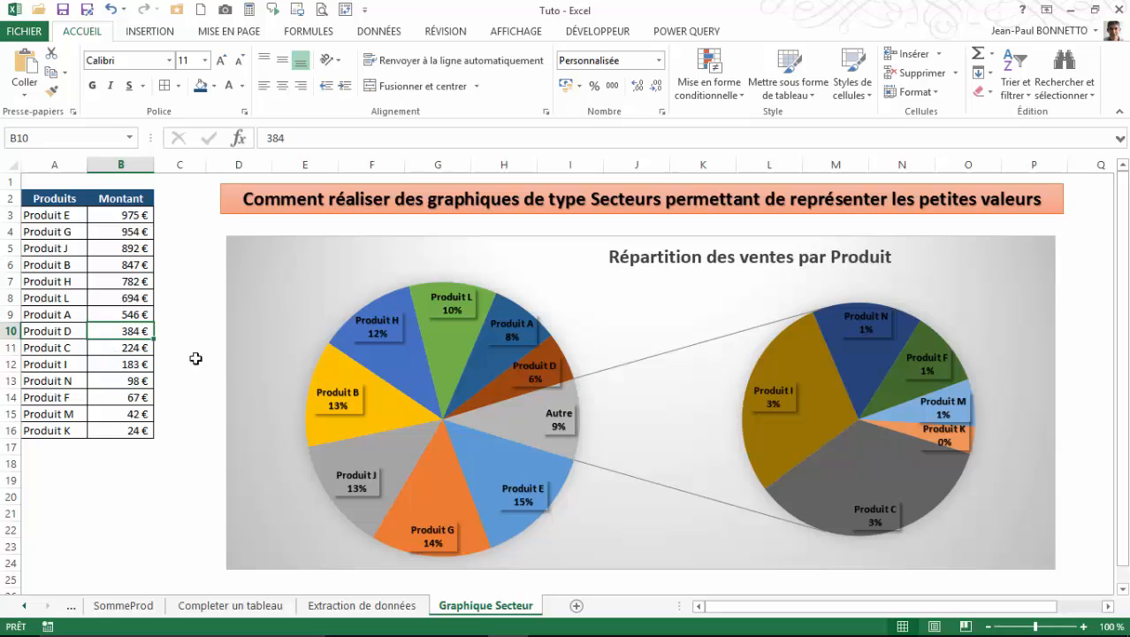
mouse_move(829, 445)
left_click_drag(44, 198, 119, 430)
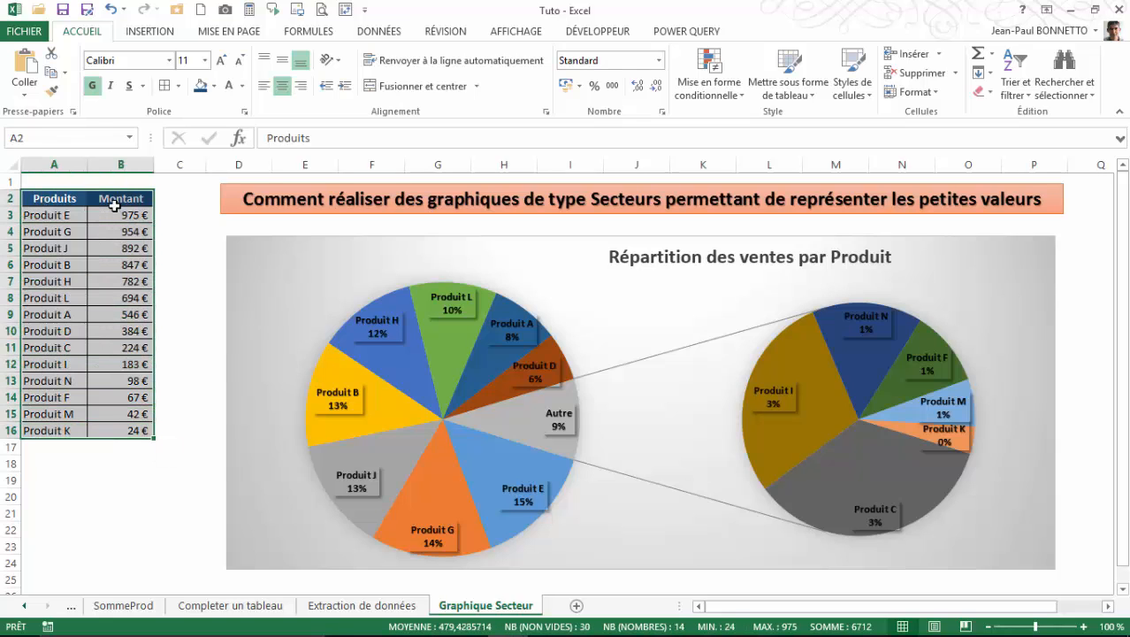
left_click(159, 35)
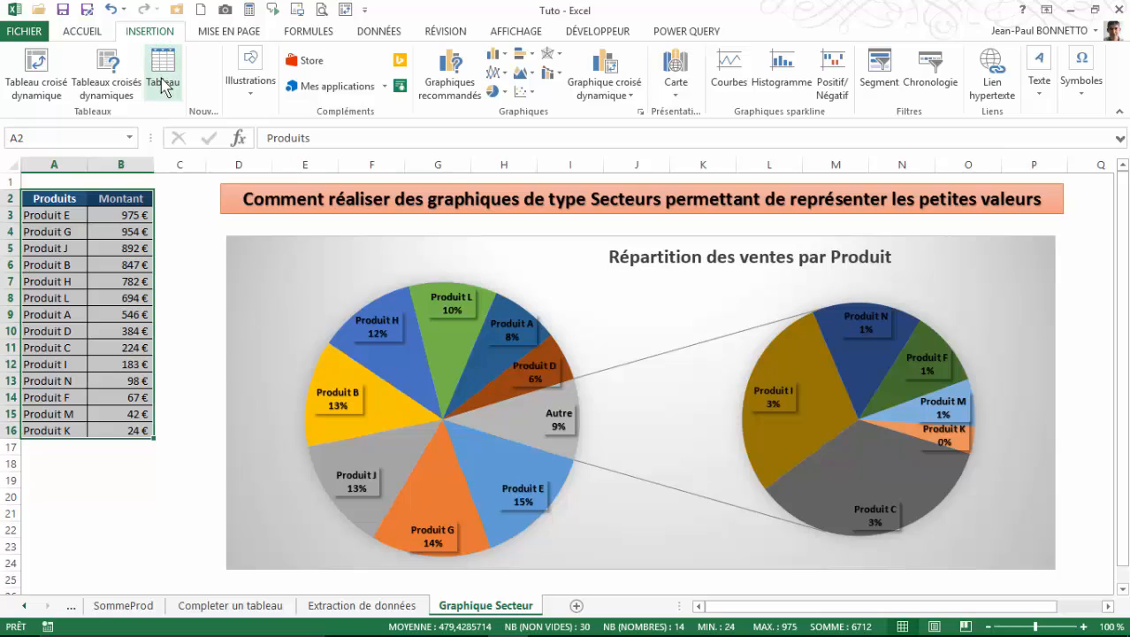
left_click(499, 92)
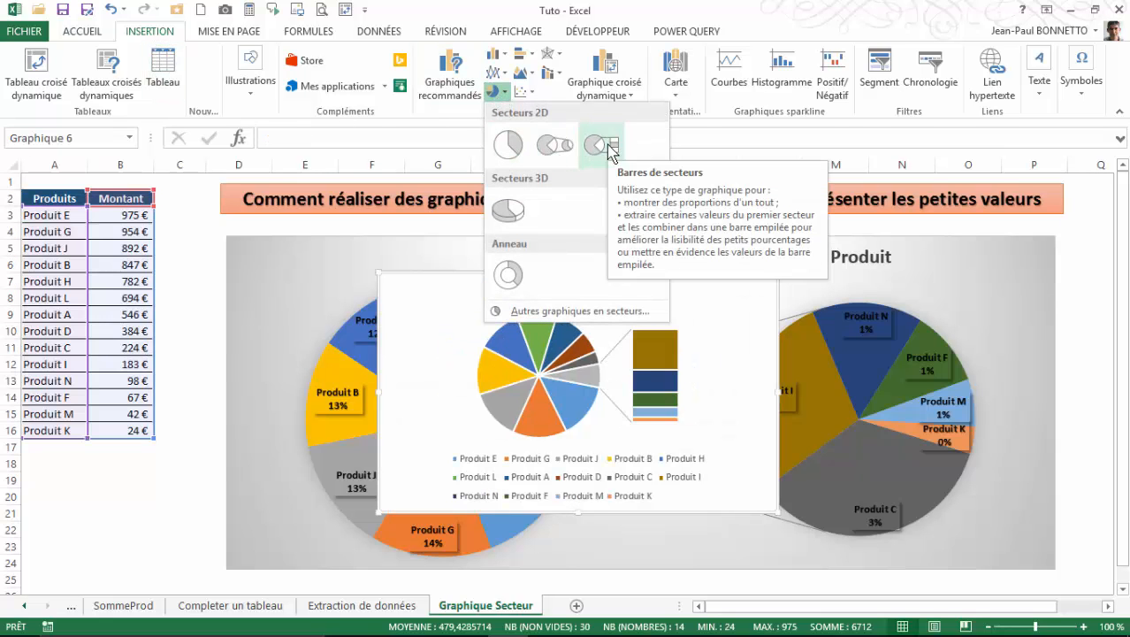
left_click(609, 148)
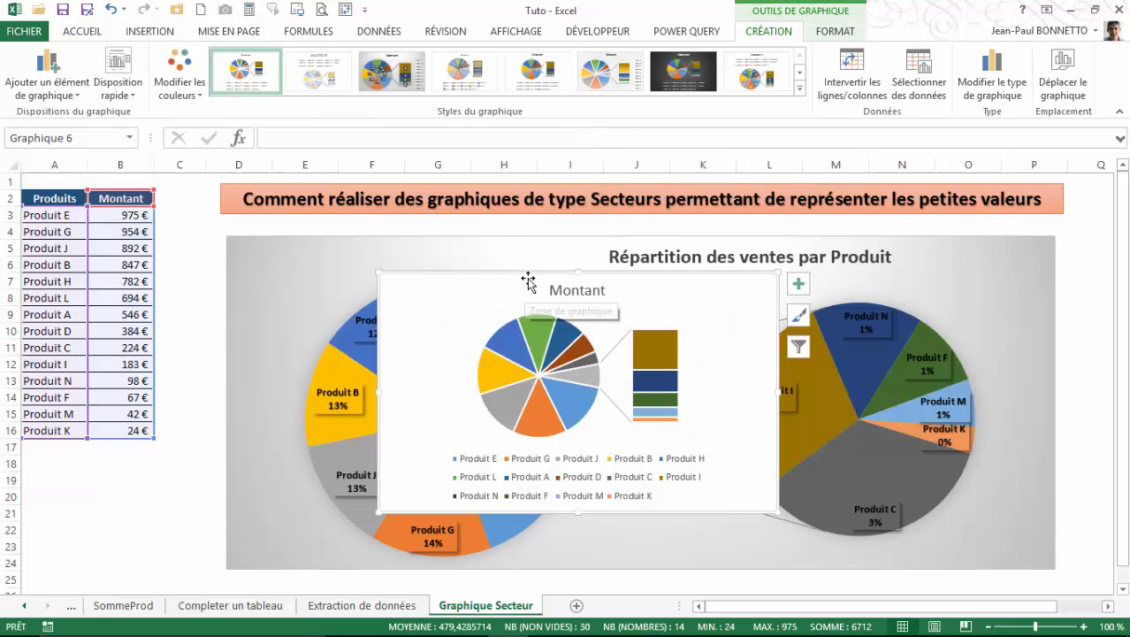
Move the new bar-of-pie chart below the first chart and widen it to the same width, columns D to P
left_click_drag(515, 283, 373, 536)
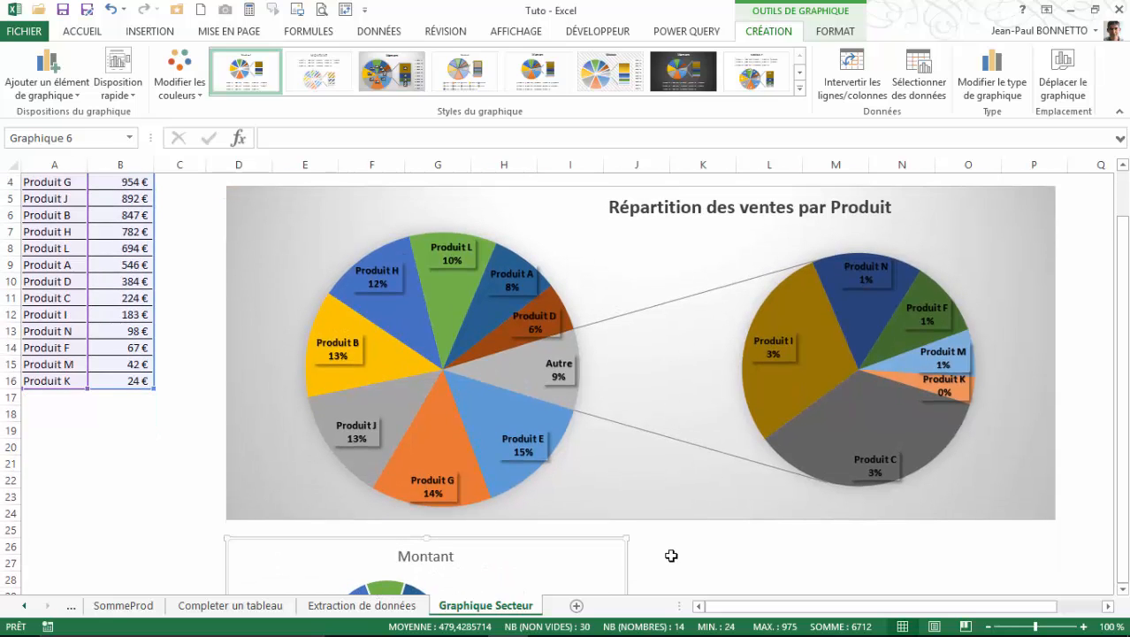
scroll(672, 552, "down", 3)
left_click_drag(626, 507, 1053, 492)
scroll(721, 466, "down", 3)
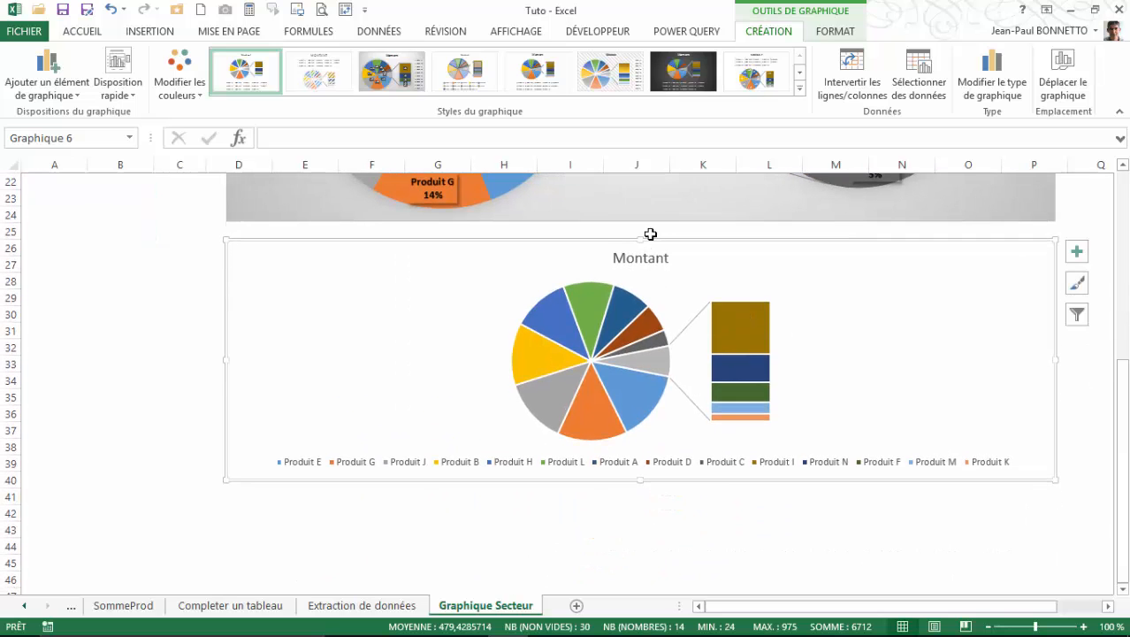
Apply the chart style with coloured product labels outside the slices and an uppercase title to the bar-of-pie chart
scroll(651, 232, "up", 3)
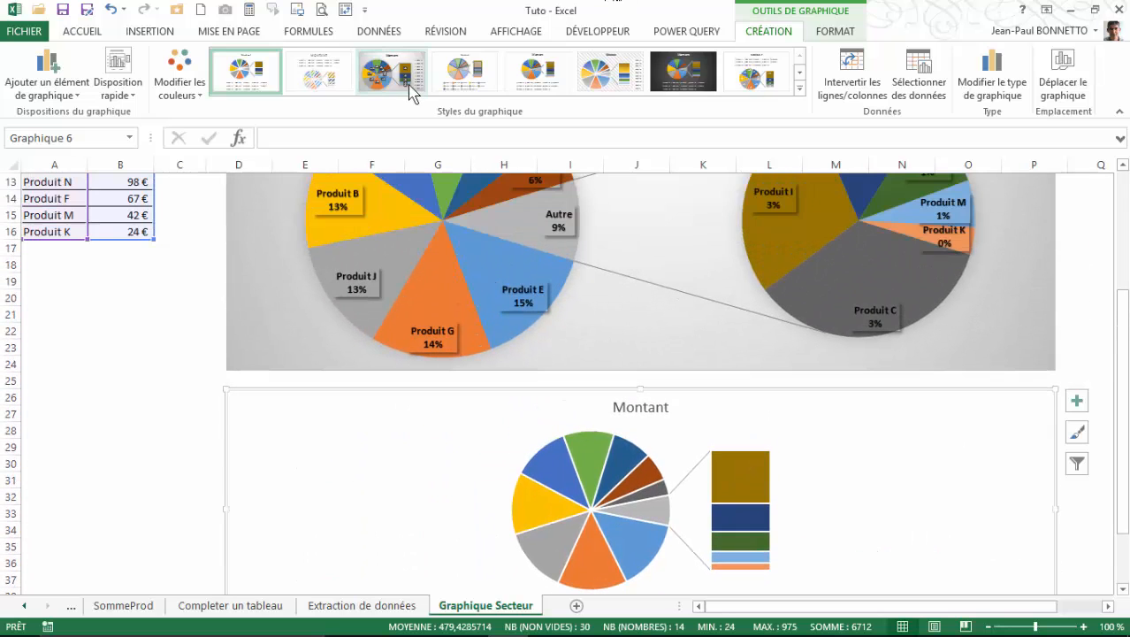
left_click(800, 88)
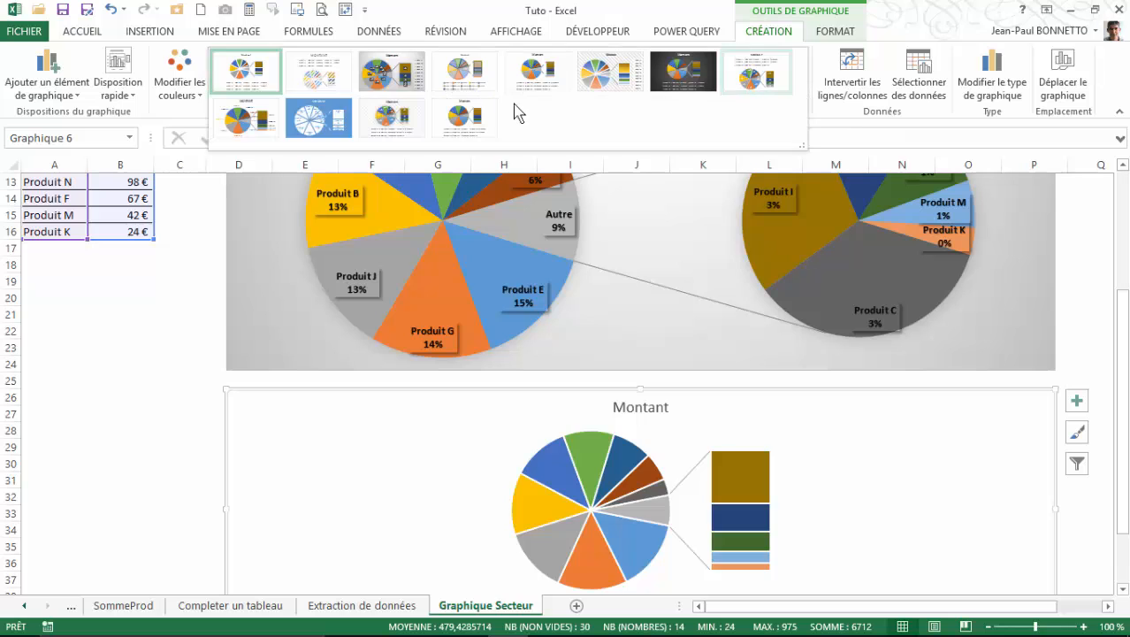
left_click(244, 127)
scroll(560, 412, "down", 2)
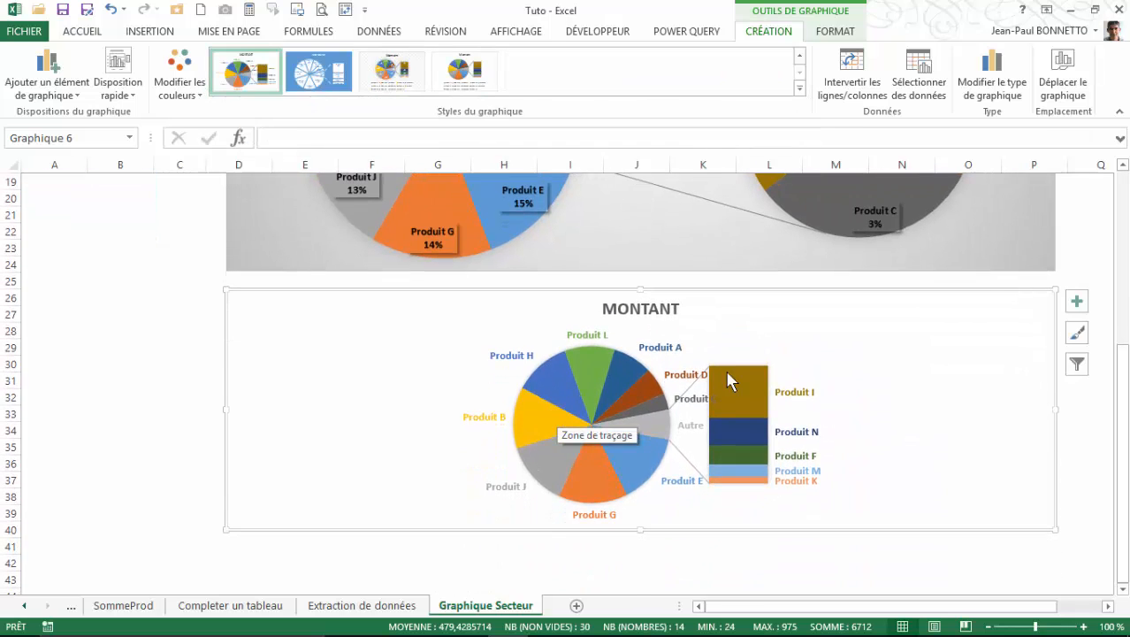
scroll(732, 389, "up", 2)
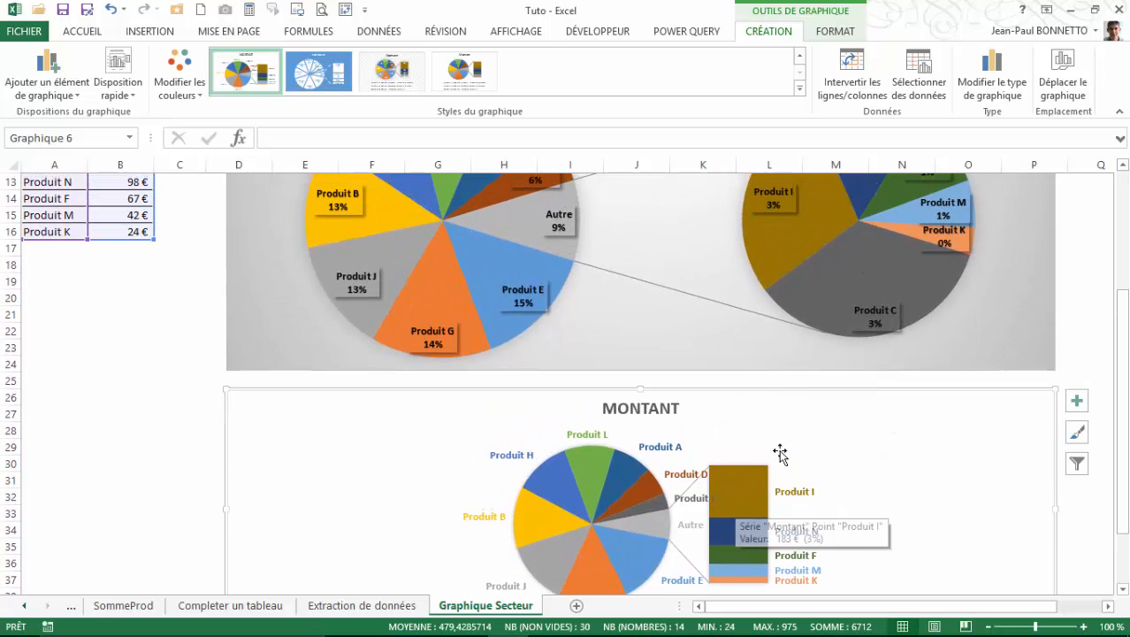
scroll(734, 466, "down", 2)
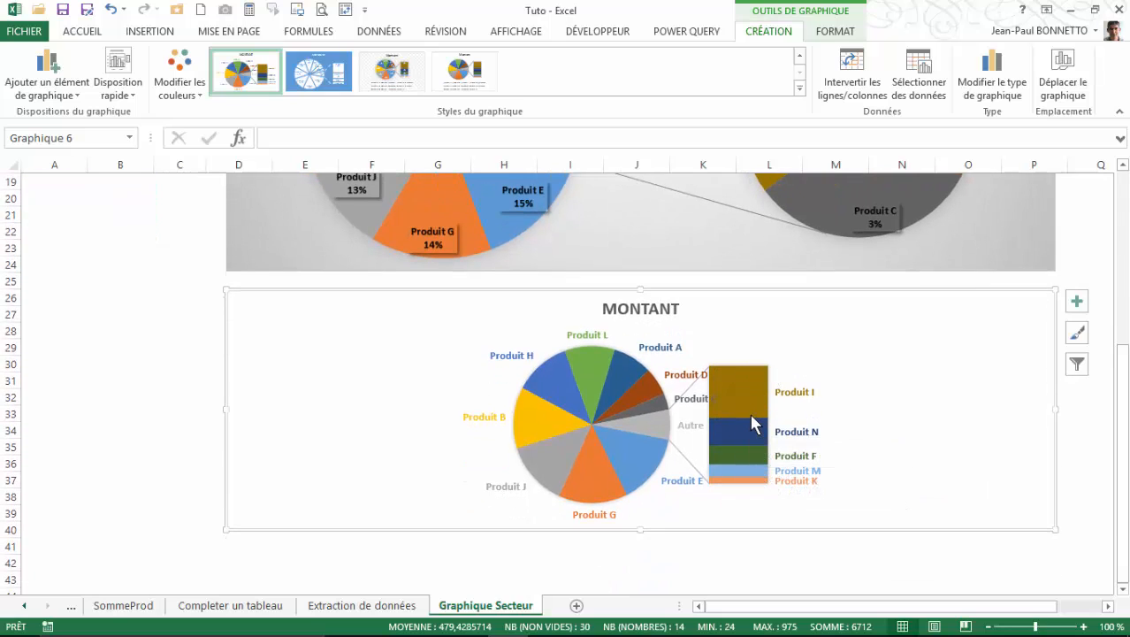
mouse_move(756, 385)
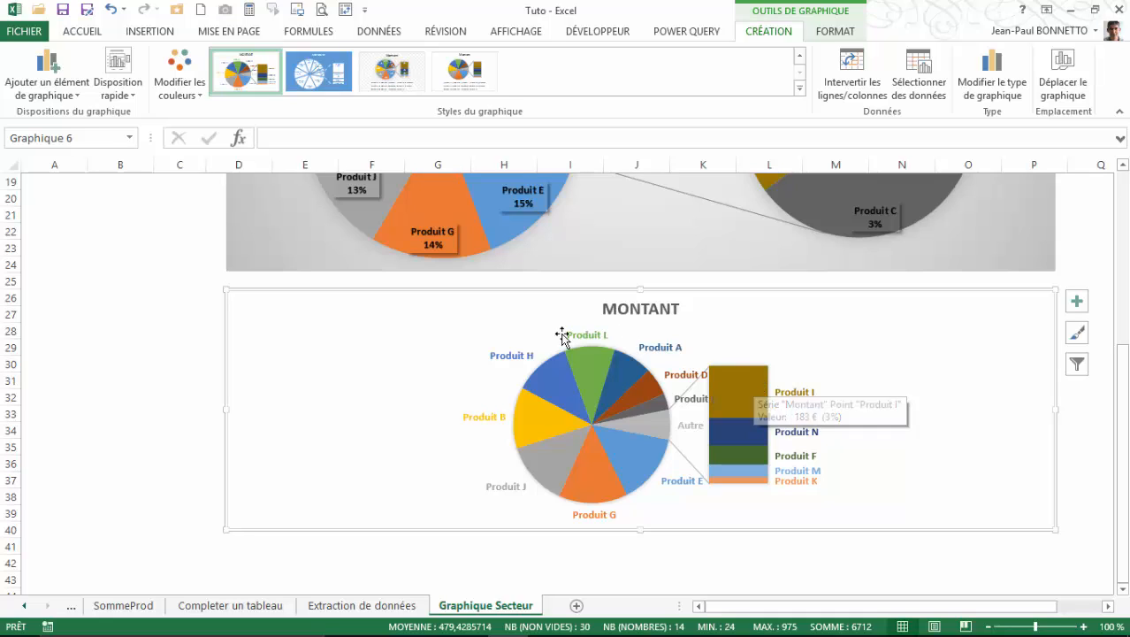
Configure the bar-of-pie series with 4 values in the second plot, a 310% gap width and a 97% second plot size
left_click(736, 395)
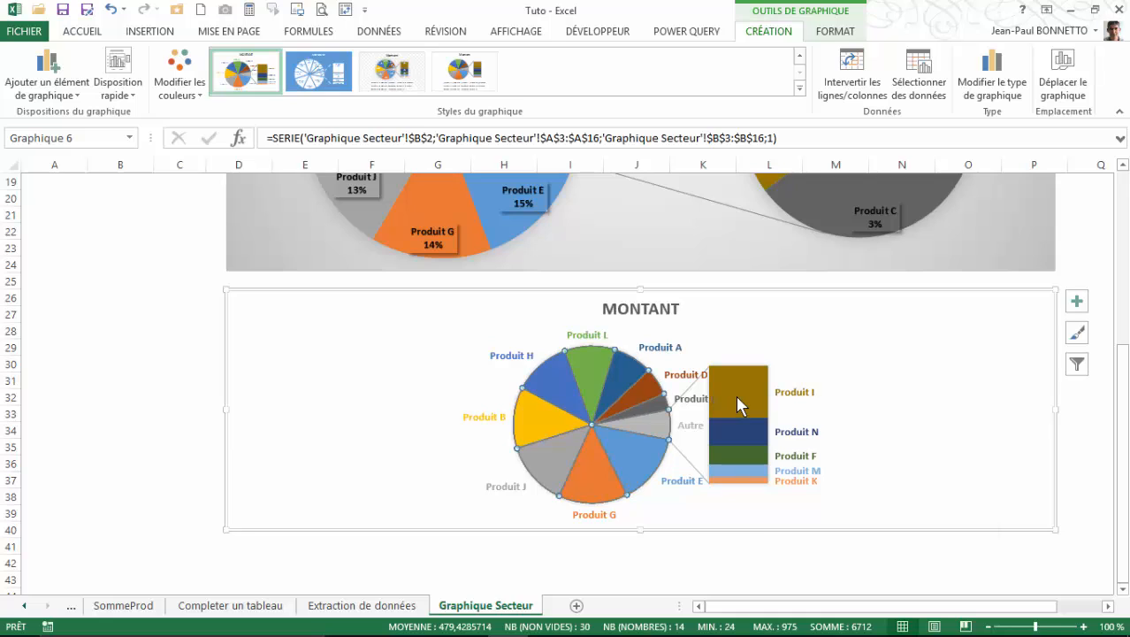
right_click(736, 396)
left_click(831, 546)
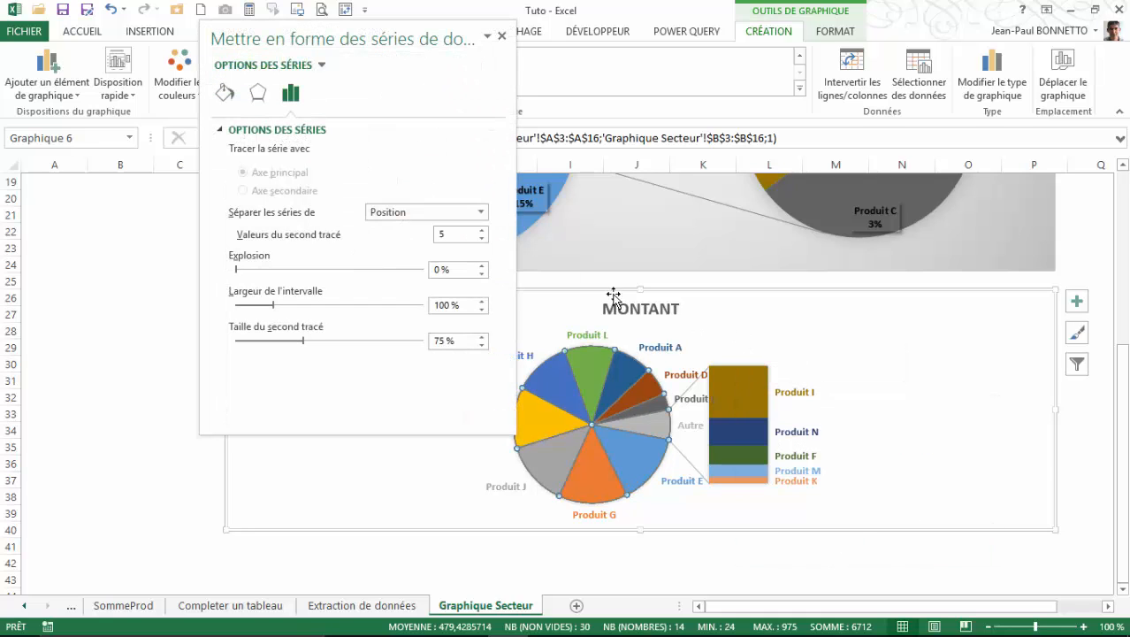
left_click(483, 238)
left_click(482, 238)
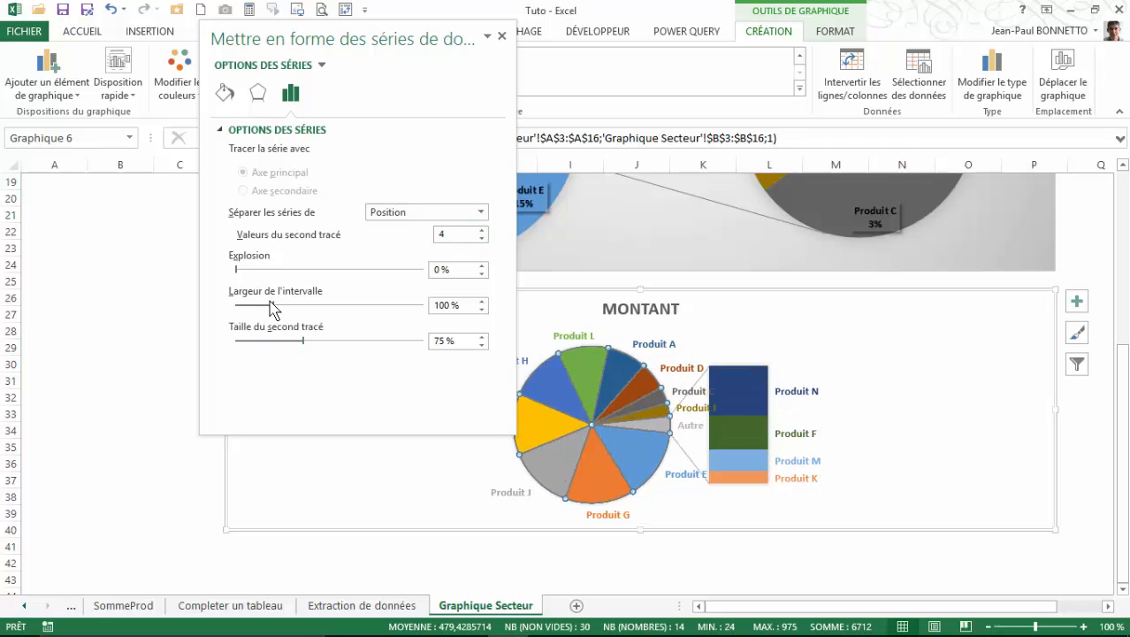
left_click_drag(272, 307, 352, 314)
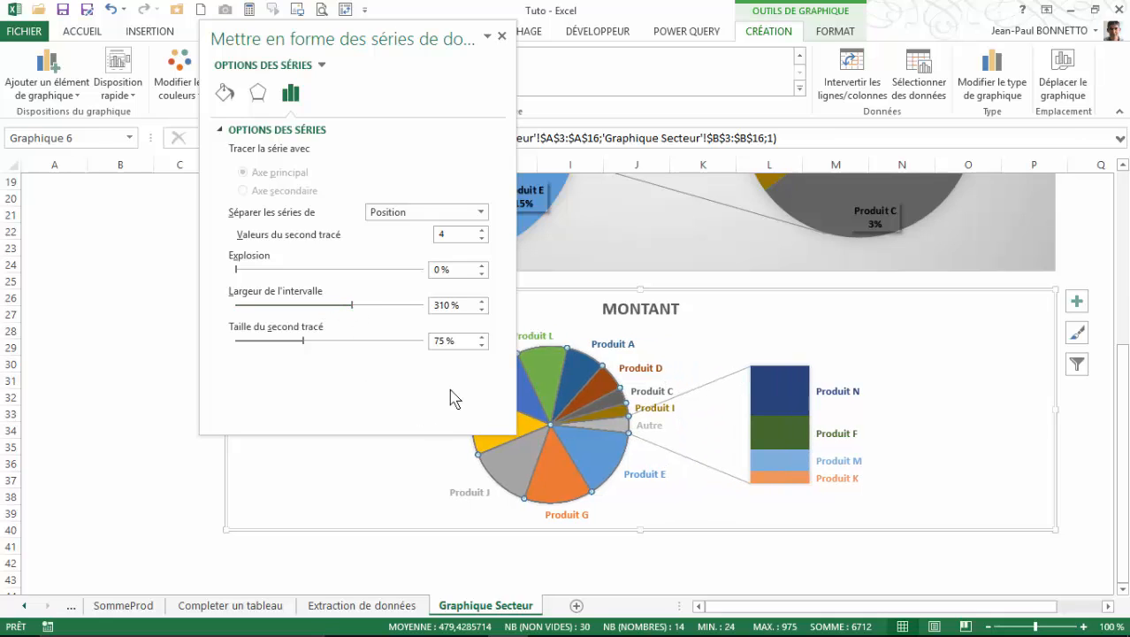
left_click_drag(310, 347, 325, 347)
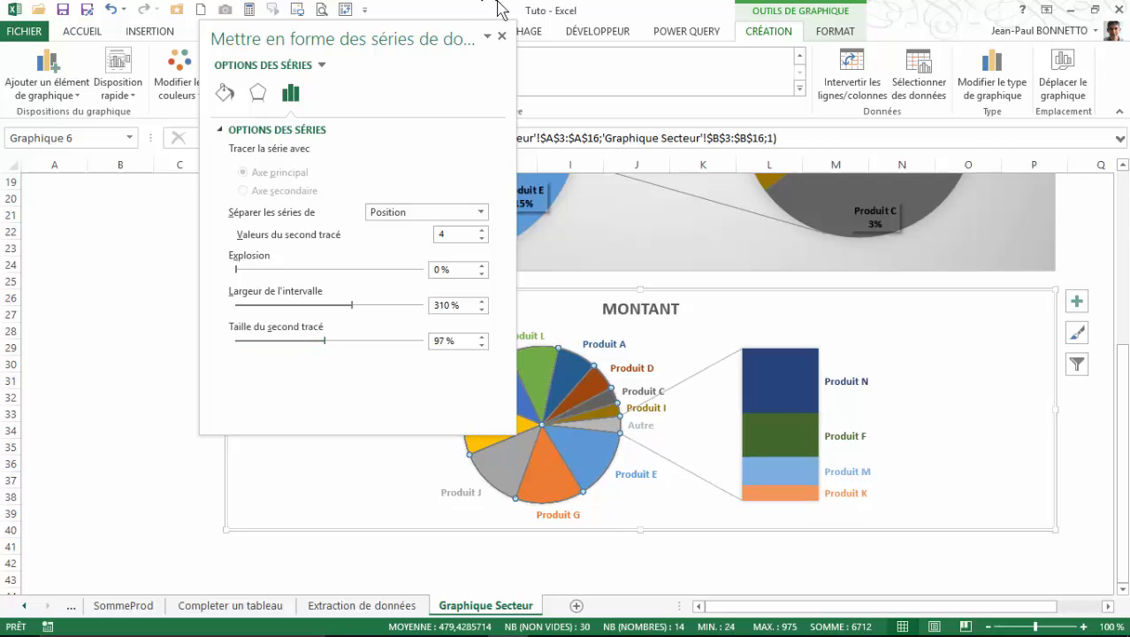
Close the series formatting options and enlarge the bar-of-pie chart vertically so it extends down to row 42
left_click(501, 37)
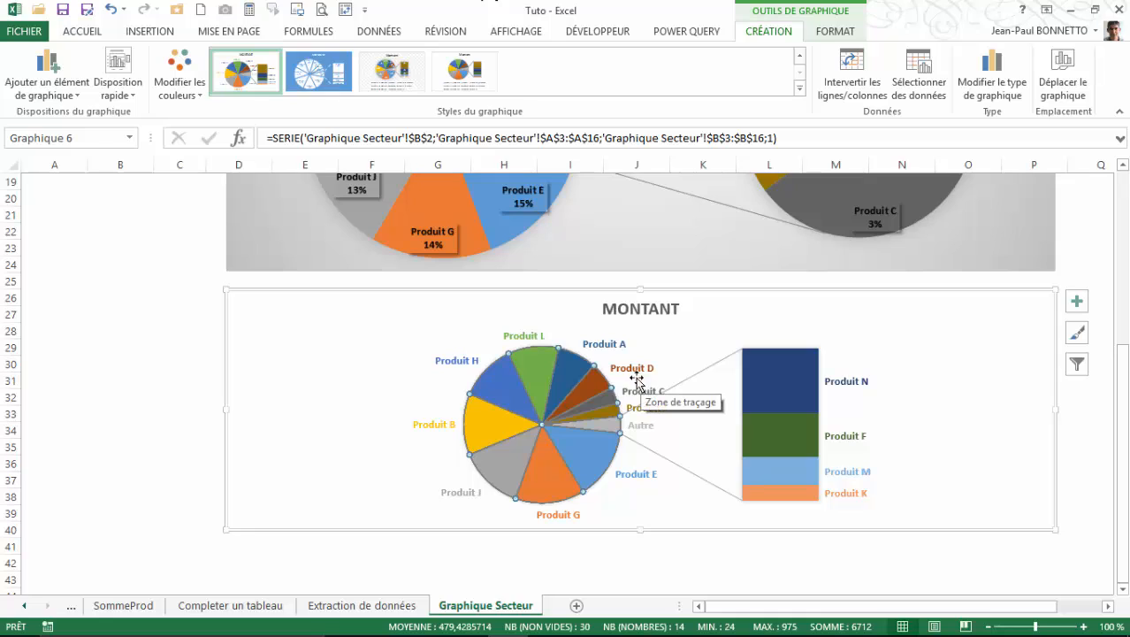
left_click(394, 393)
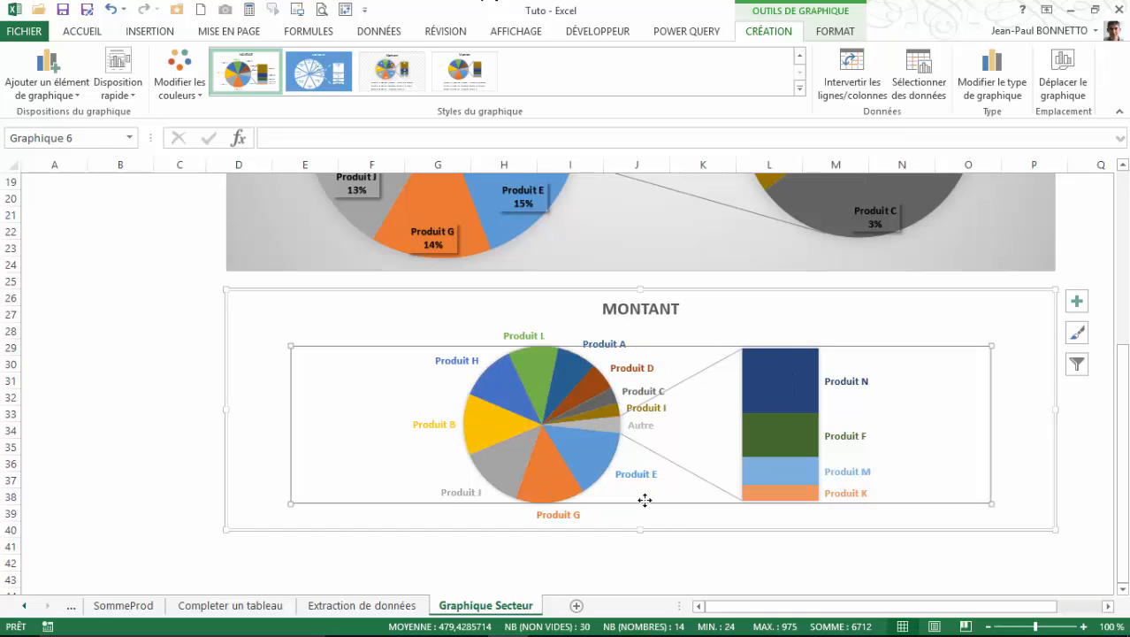
left_click_drag(638, 529, 639, 563)
left_click(795, 419)
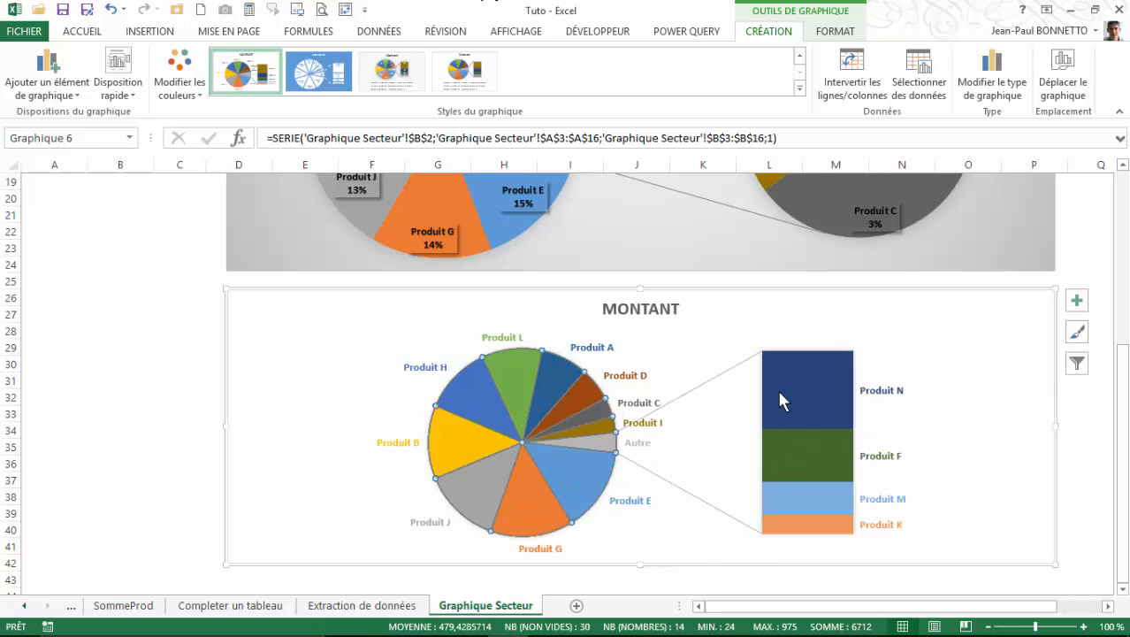
Move the "Autre" data label of the bar-of-pie chart slightly away from its slice and change its text to "Autres Produits"
scroll(777, 389, "up", 4)
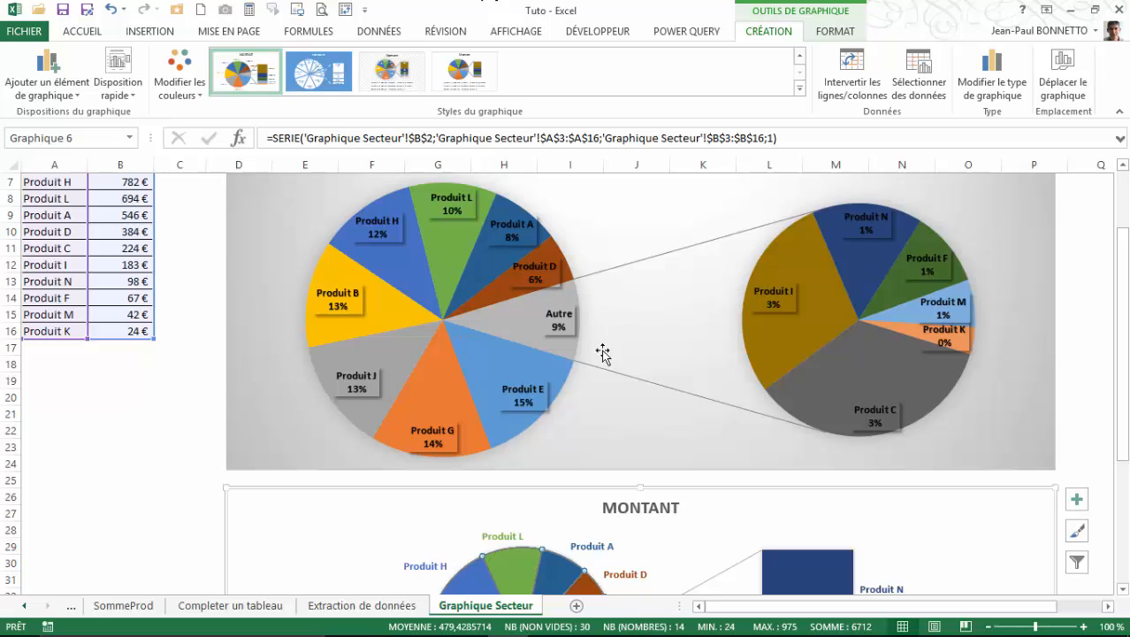
scroll(600, 346, "down", 3)
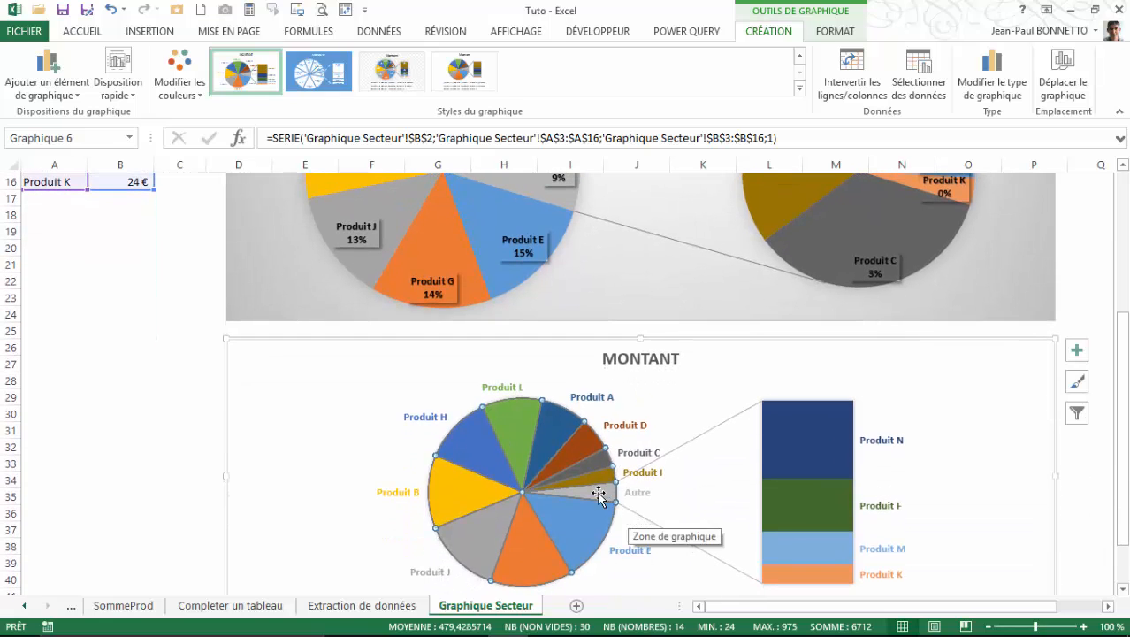
left_click(642, 496)
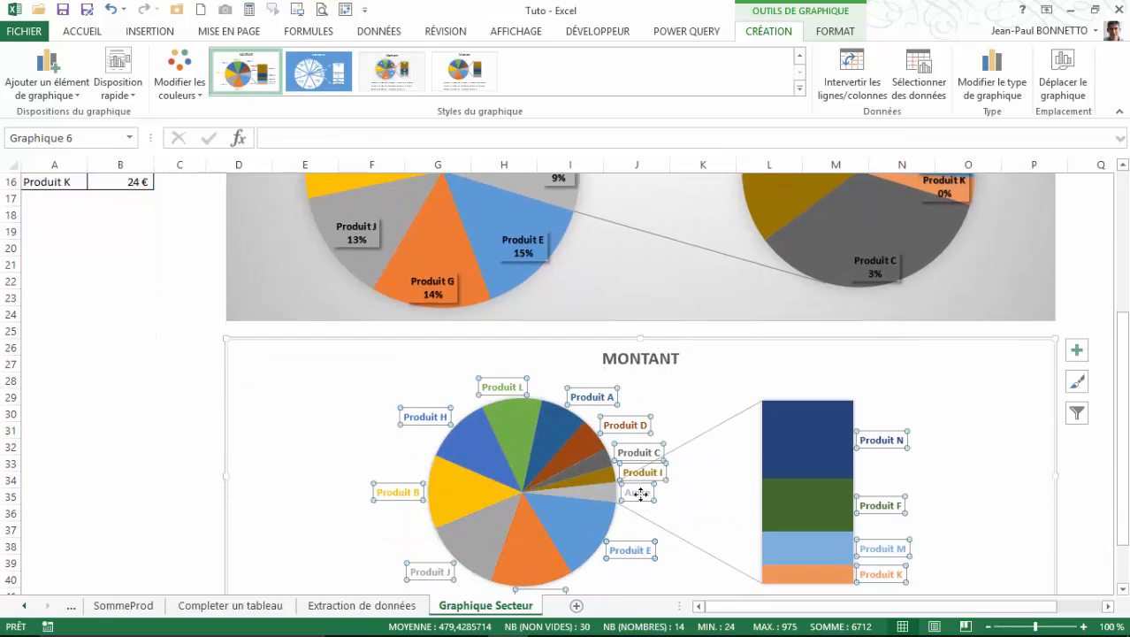
left_click(642, 496)
mouse_move(642, 496)
left_mouse_down()
mouse_move(613, 500)
mouse_move(663, 500)
mouse_move(652, 497)
left_mouse_up()
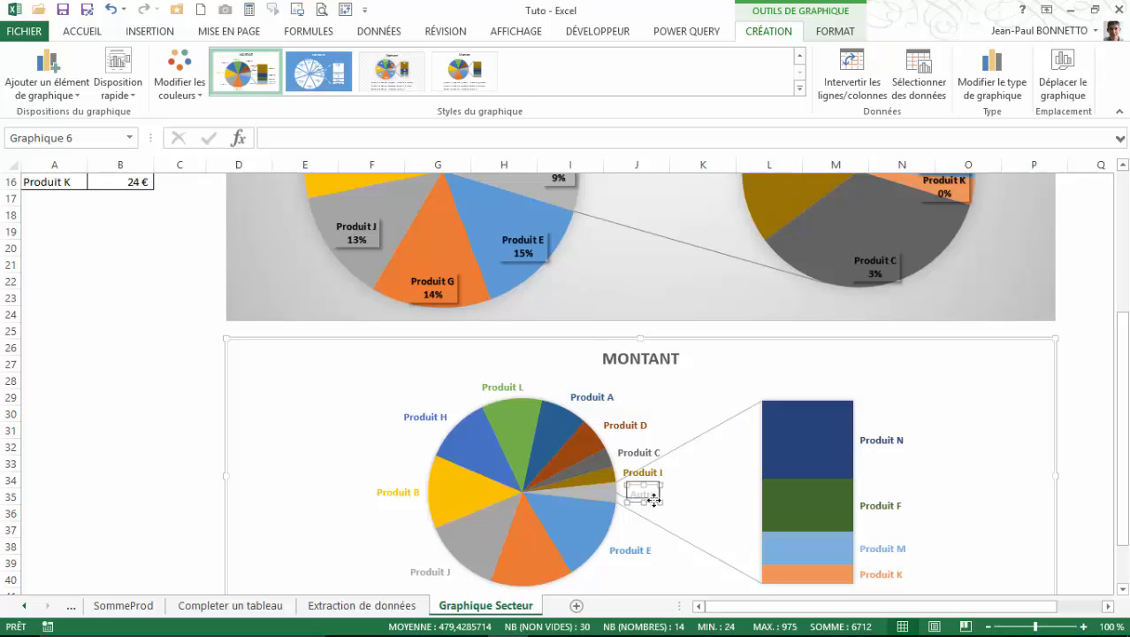
double_click(632, 492)
type("Autres ")
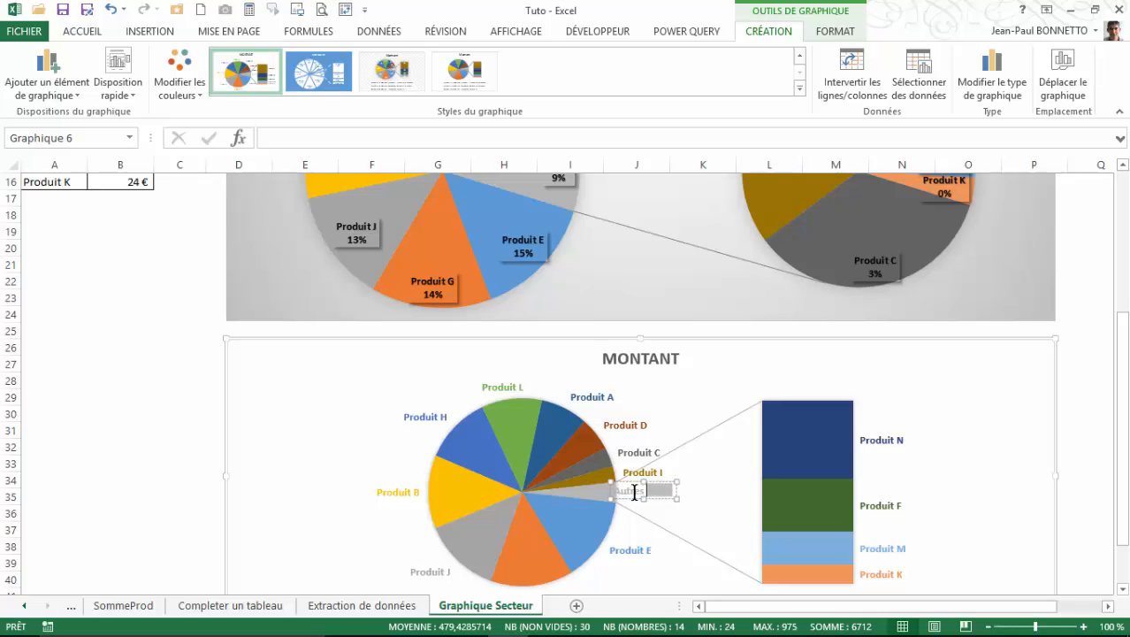
type("Produit")
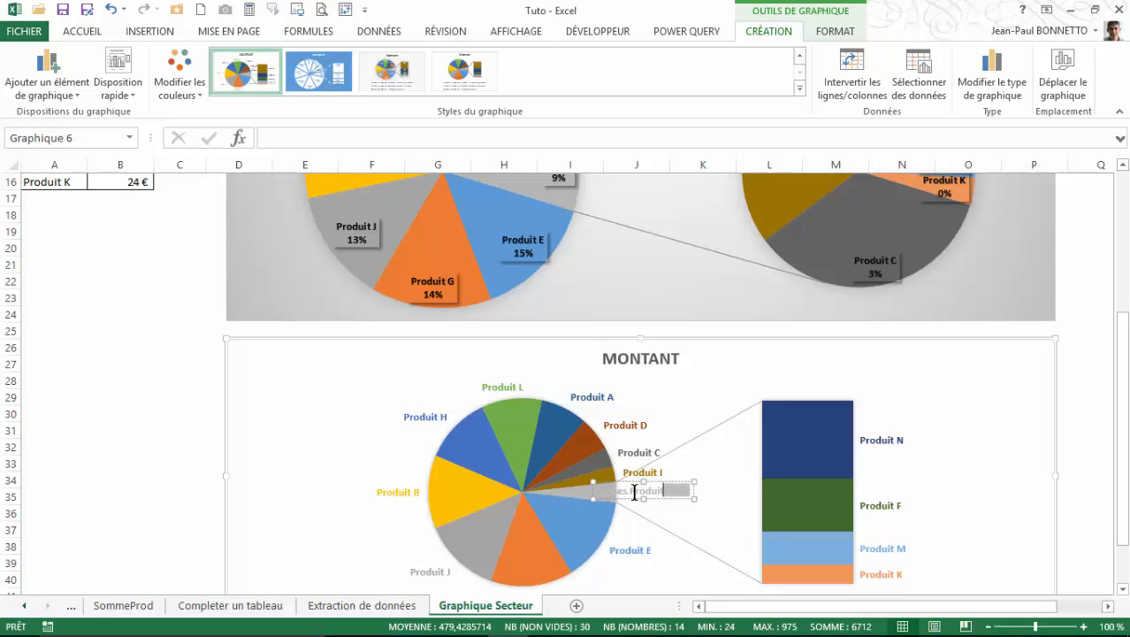
type("s")
key("Delete")
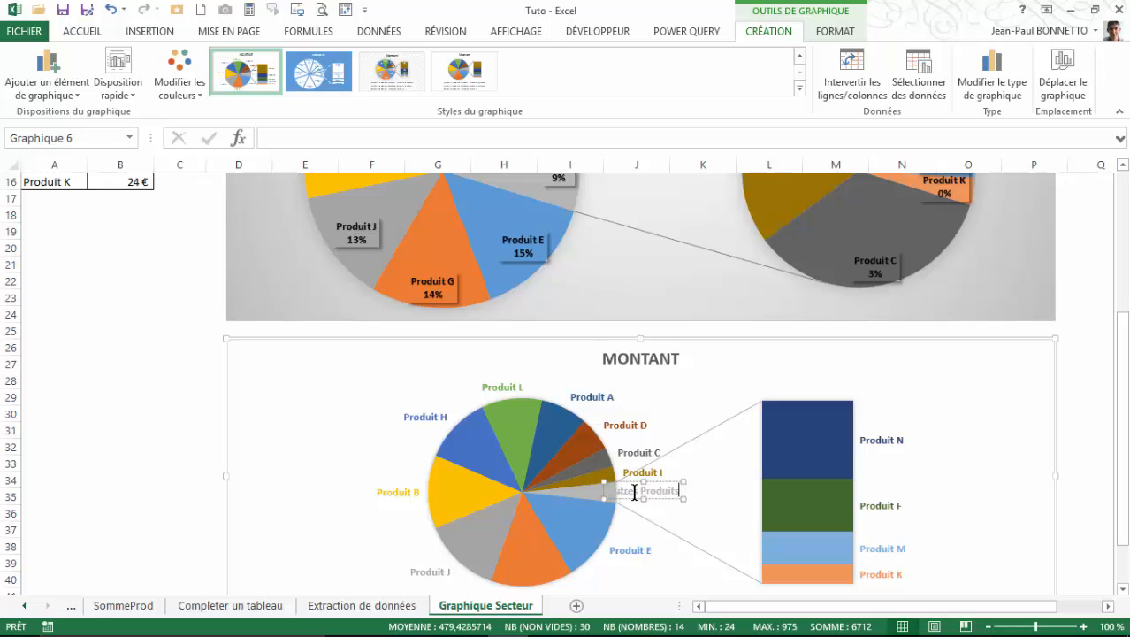
left_click(685, 518)
left_click(659, 489)
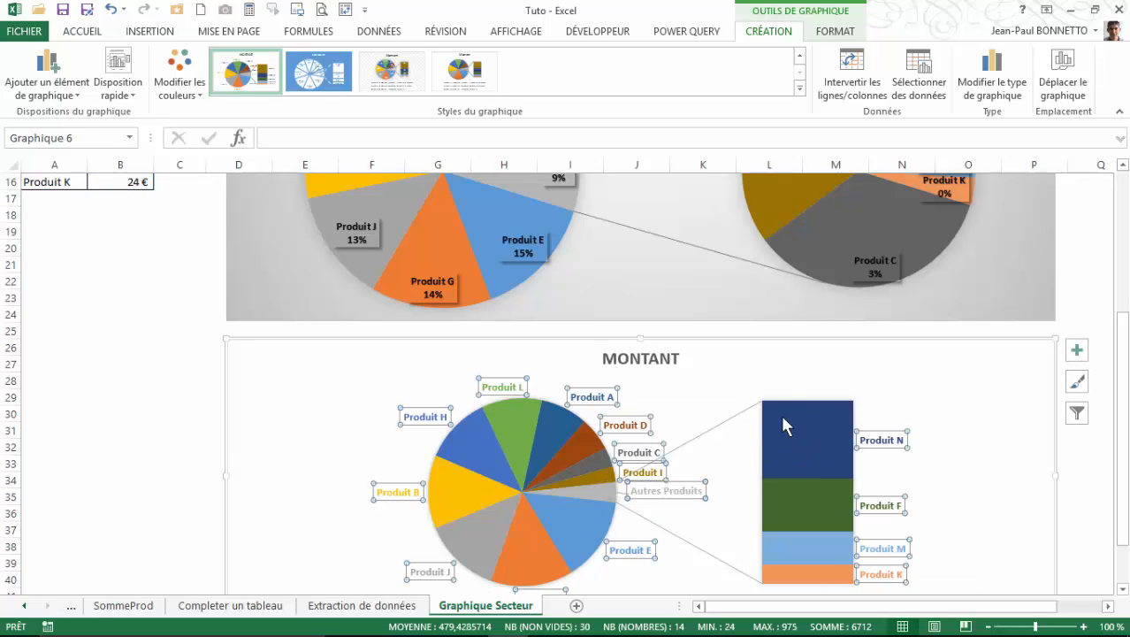
Compare how both charts show the small product values against the source table, and deselect the chart by selecting cell C19
scroll(832, 498, "down", 1)
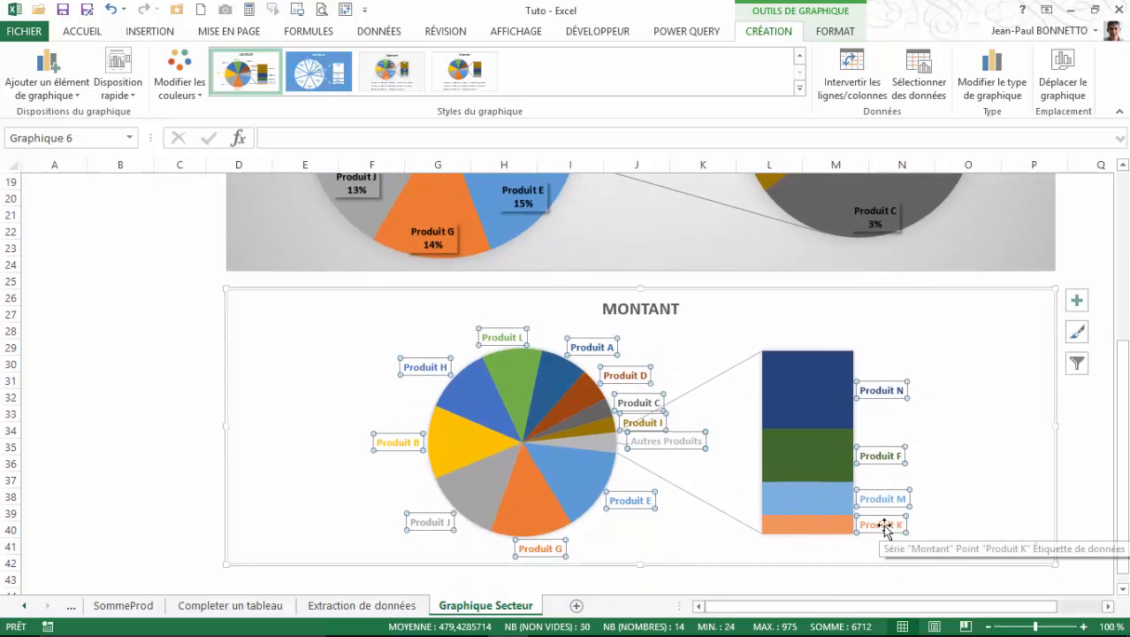
scroll(139, 262, "up", 3)
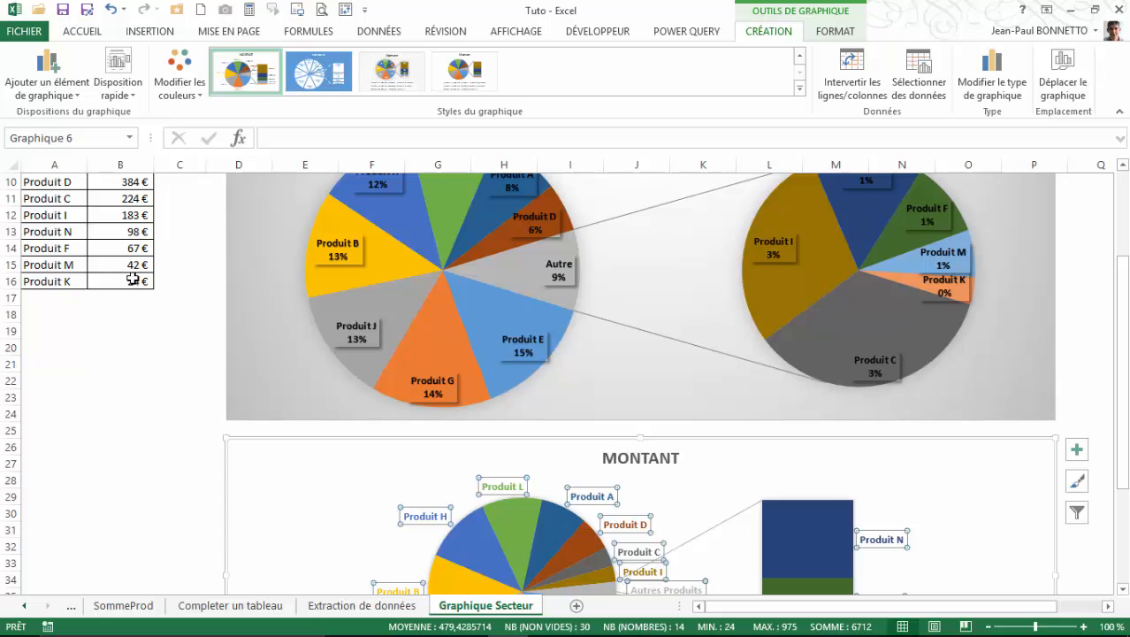
scroll(133, 280, "up", 3)
scroll(132, 279, "down", 6)
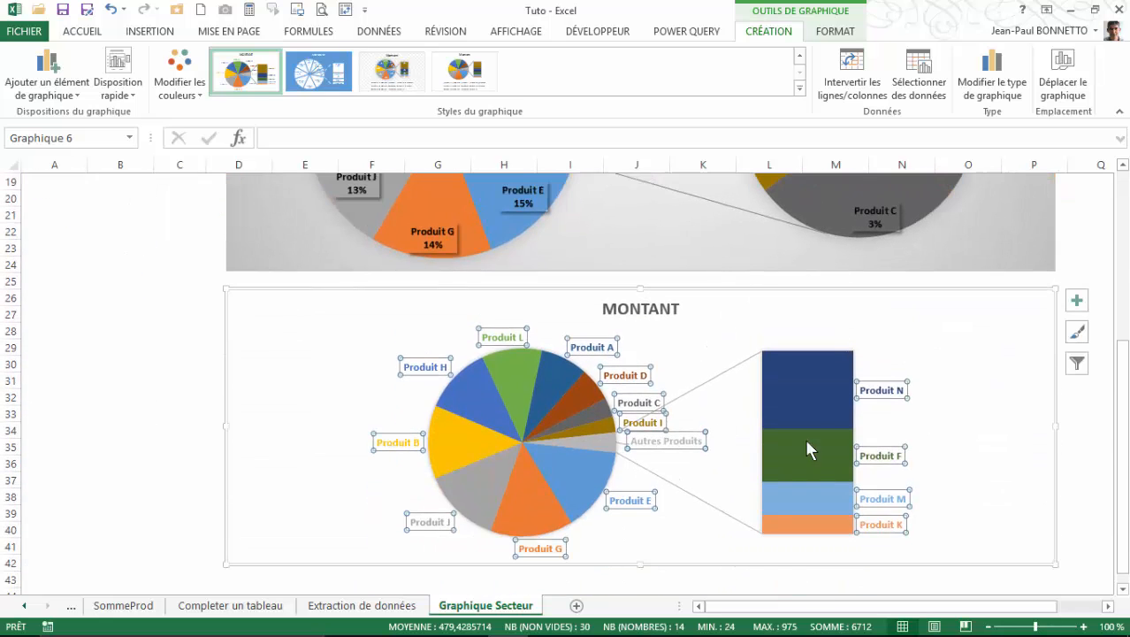
scroll(545, 361, "up", 2)
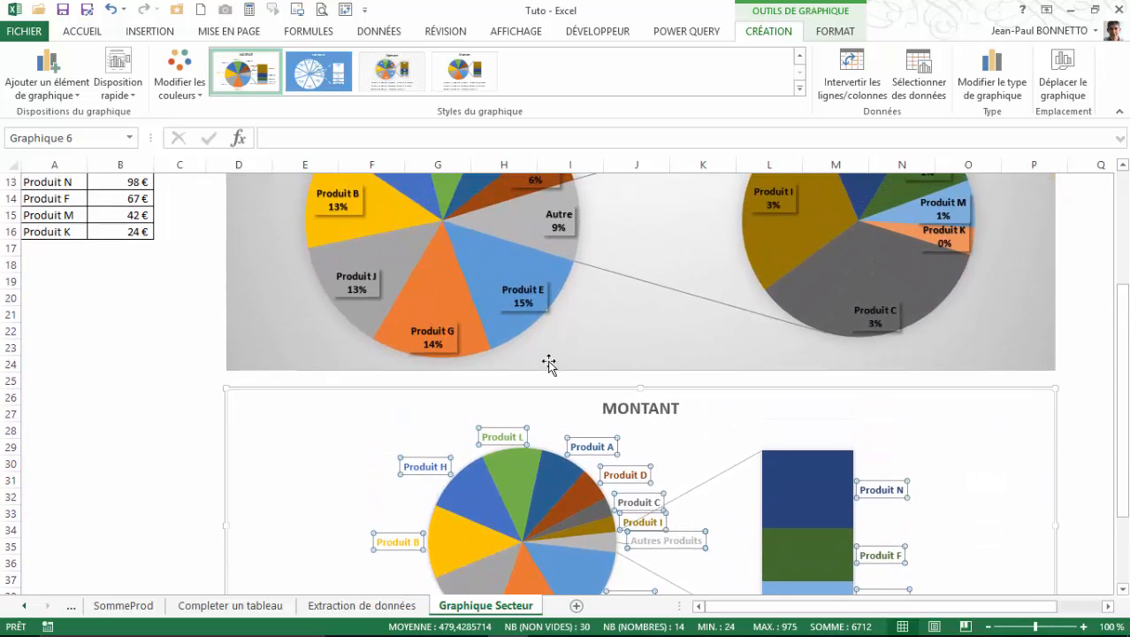
scroll(548, 361, "down", 2)
scroll(548, 361, "up", 4)
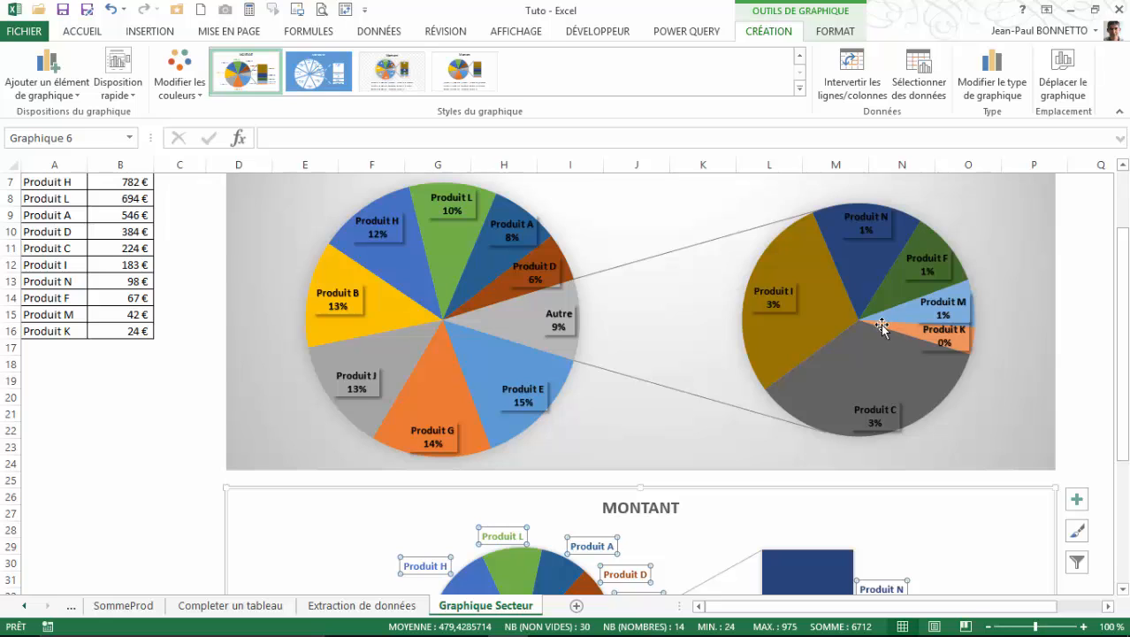
mouse_move(881, 327)
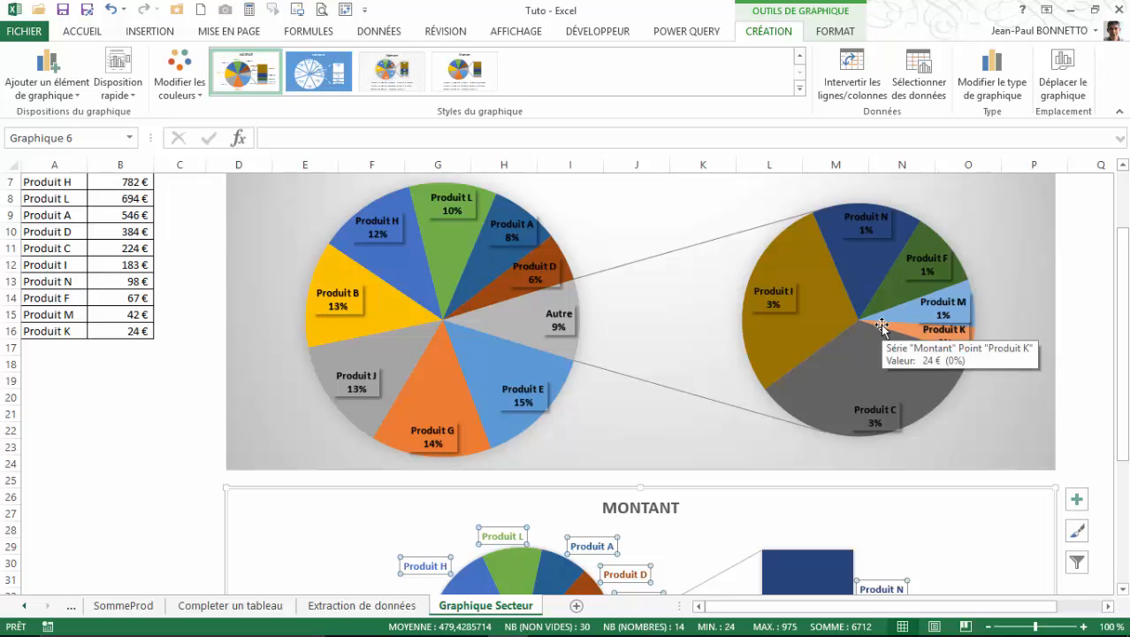
scroll(840, 381, "down", 2)
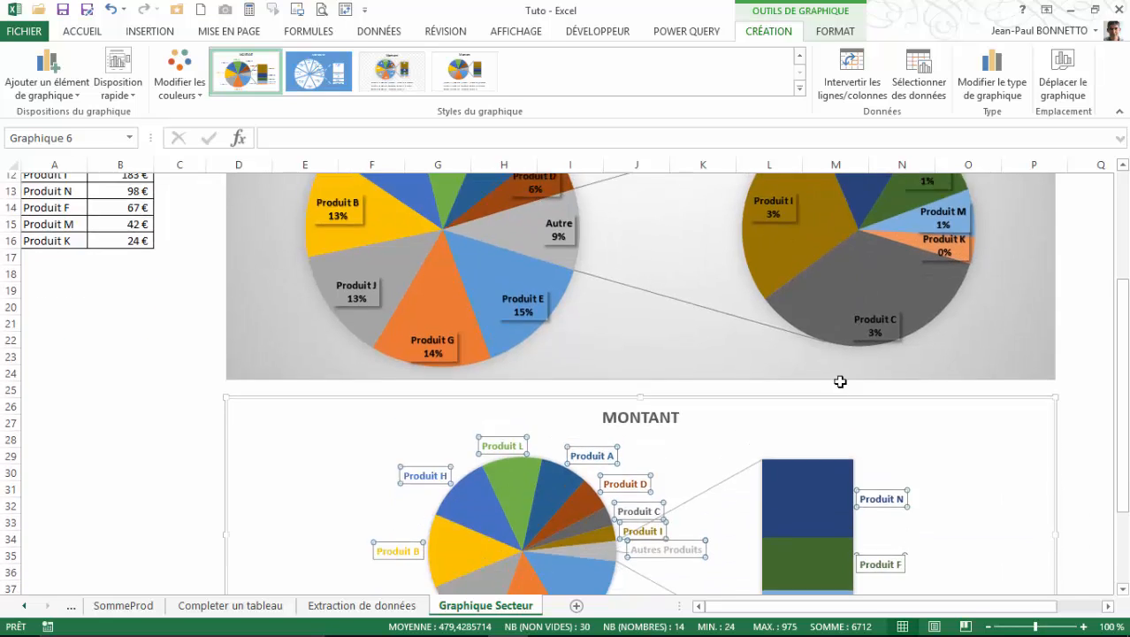
scroll(815, 492, "down", 2)
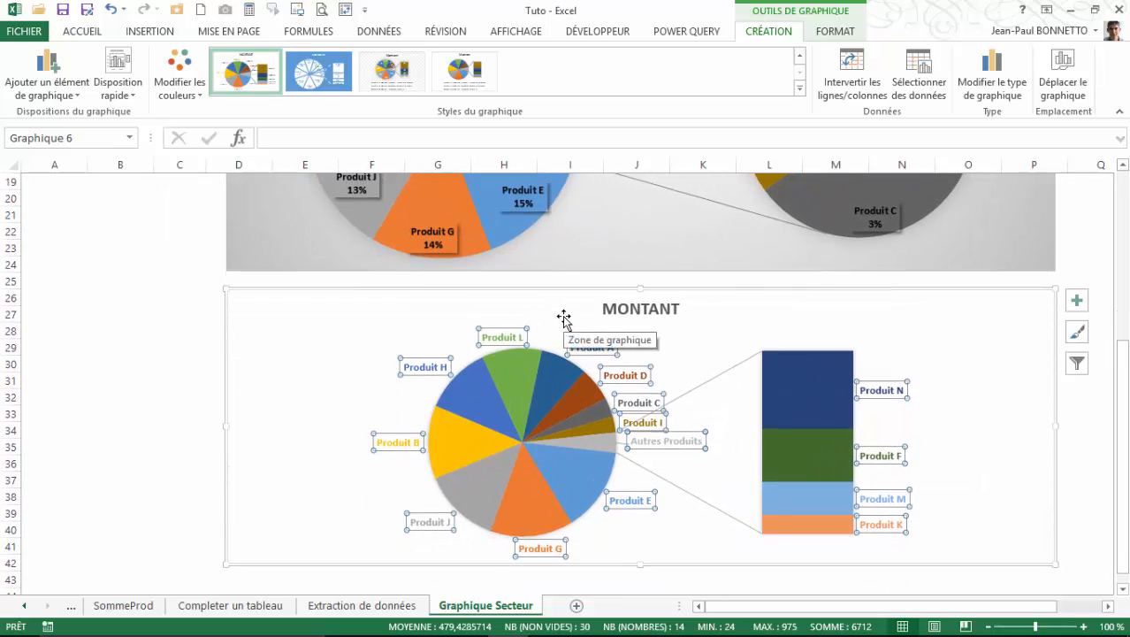
mouse_move(538, 528)
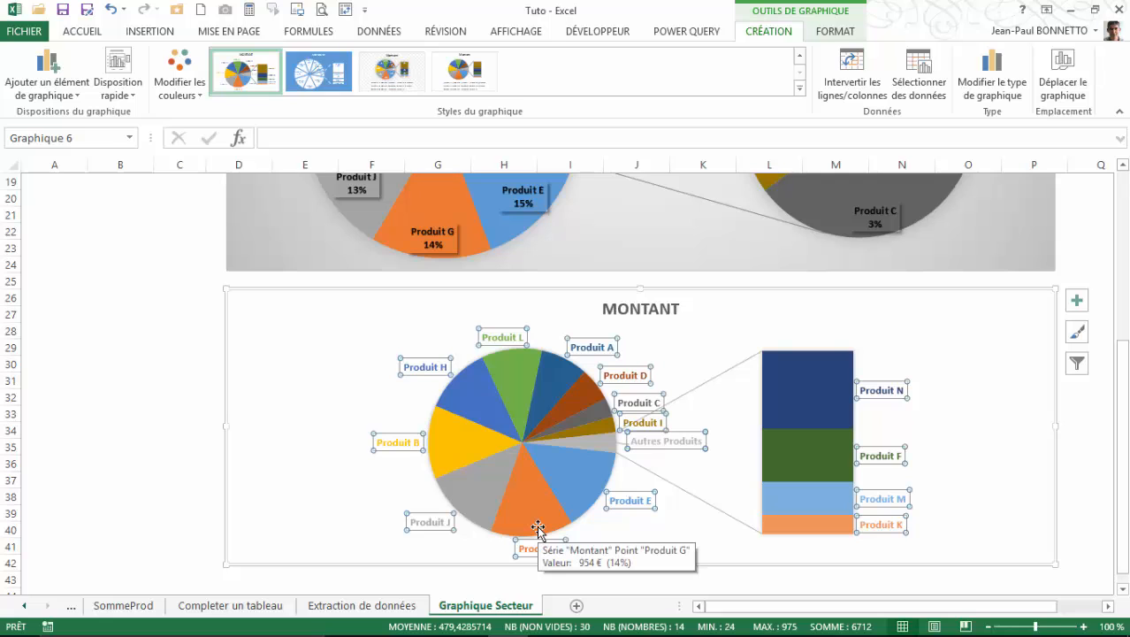
scroll(538, 528, "up", 6)
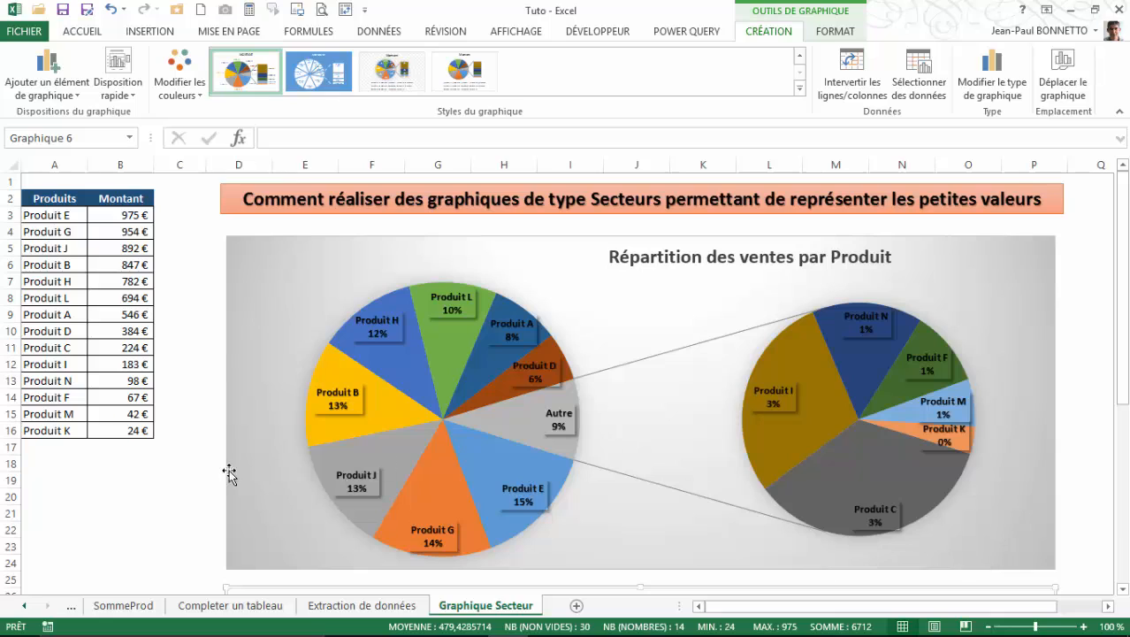
left_click(155, 478)
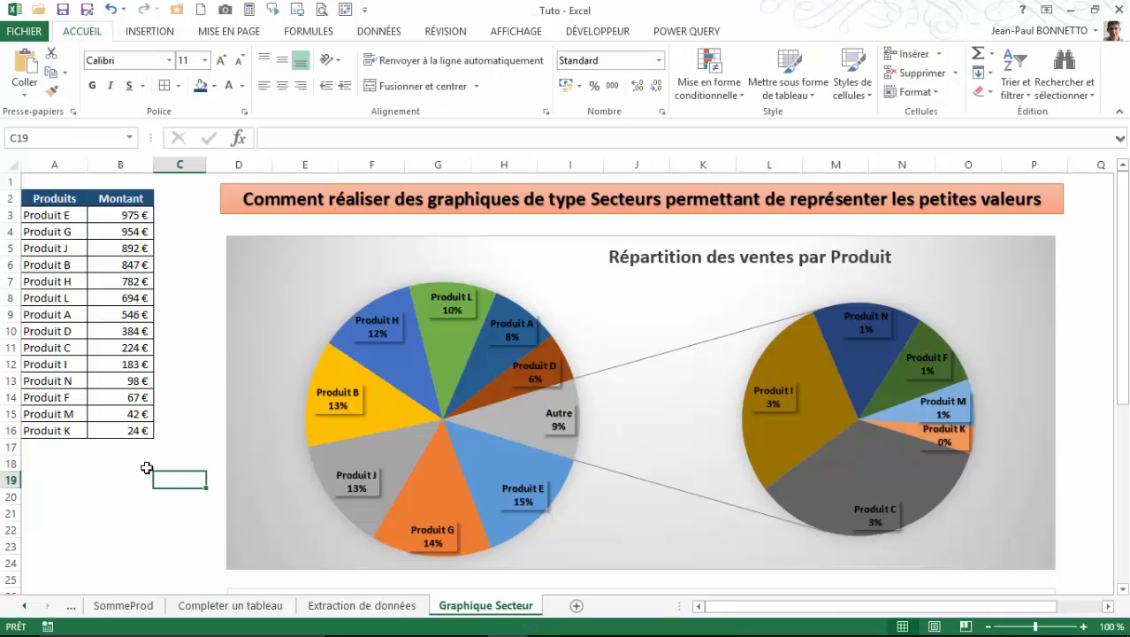